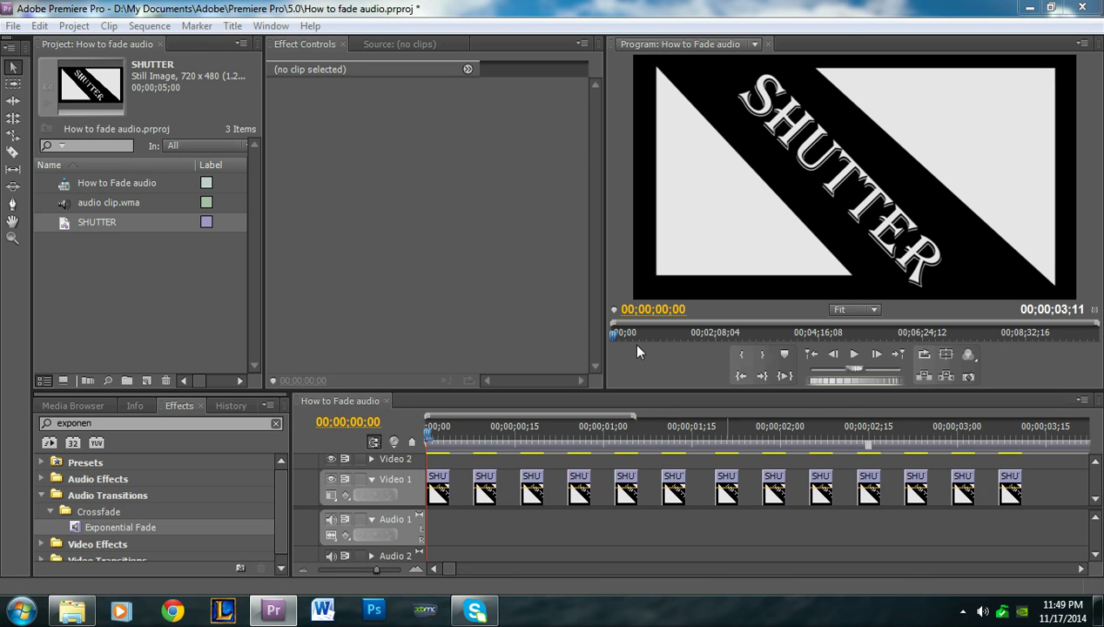
- Zoom the timeline out and play back the existing strobe sequence
drag(375, 569, 363, 571)
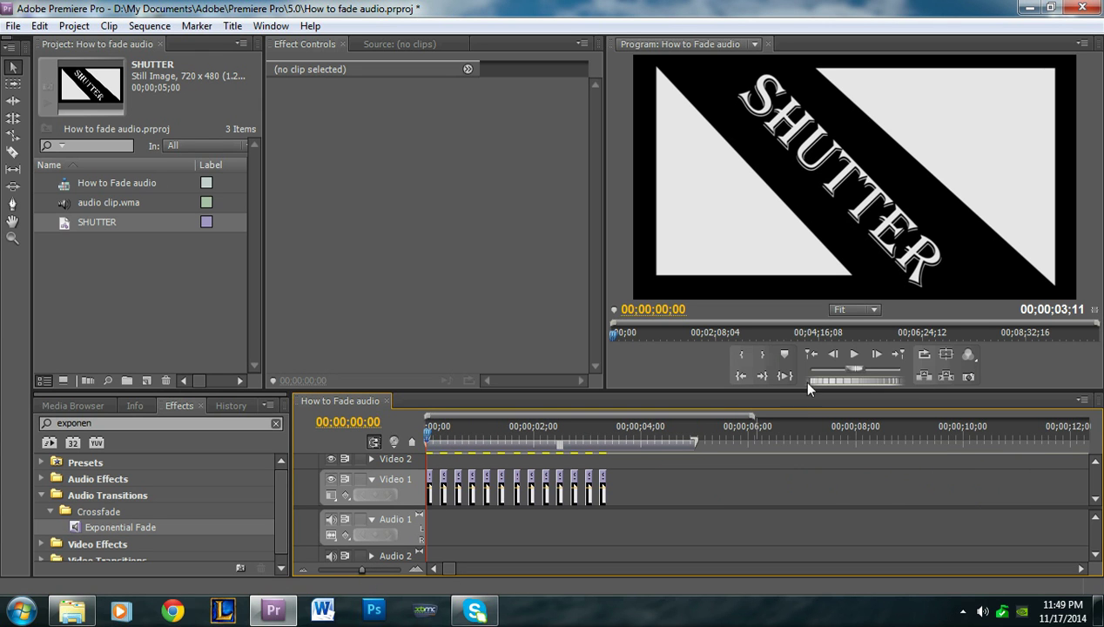
click(854, 354)
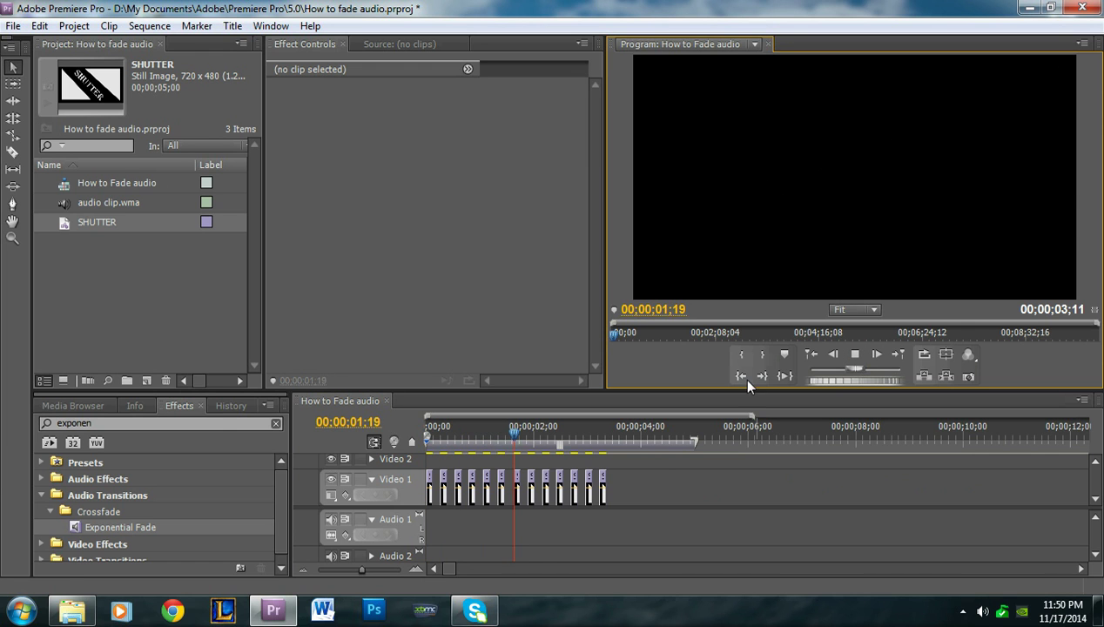
drag(594, 431, 427, 435)
click(853, 368)
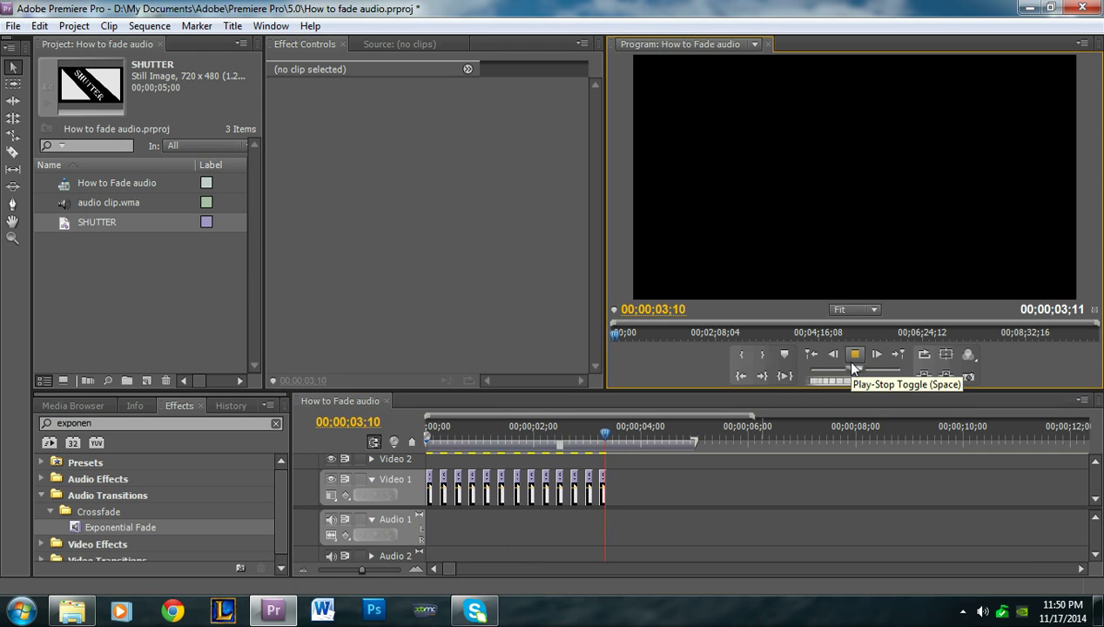
- Scrub back to the start and delete all SHUTTER pieces from Video 1
click(462, 442)
drag(464, 453, 319, 477)
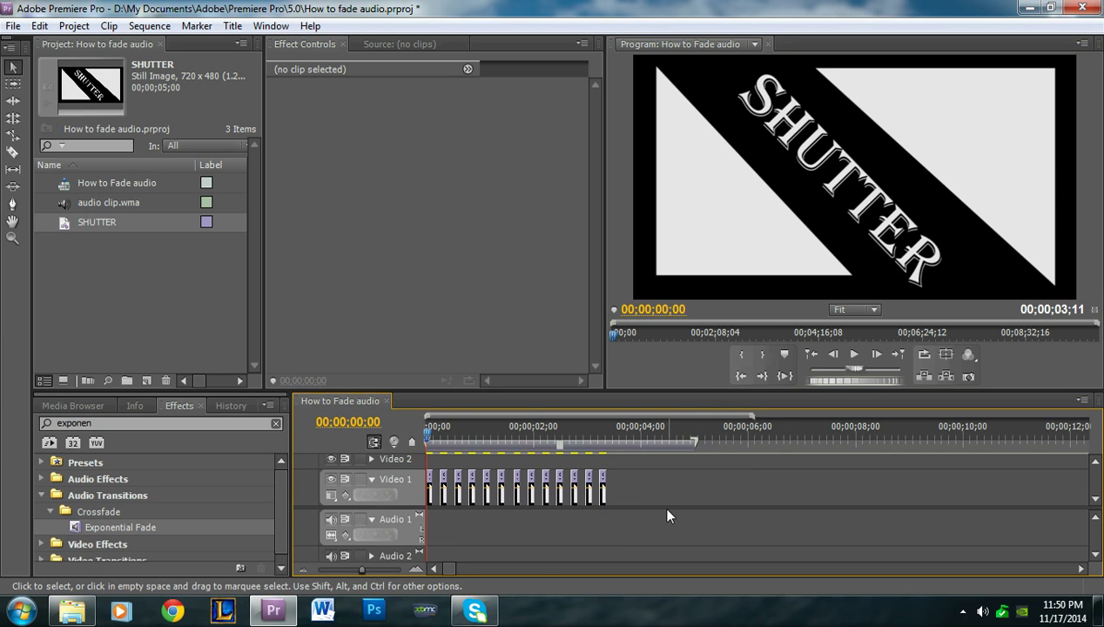
drag(635, 490, 460, 471)
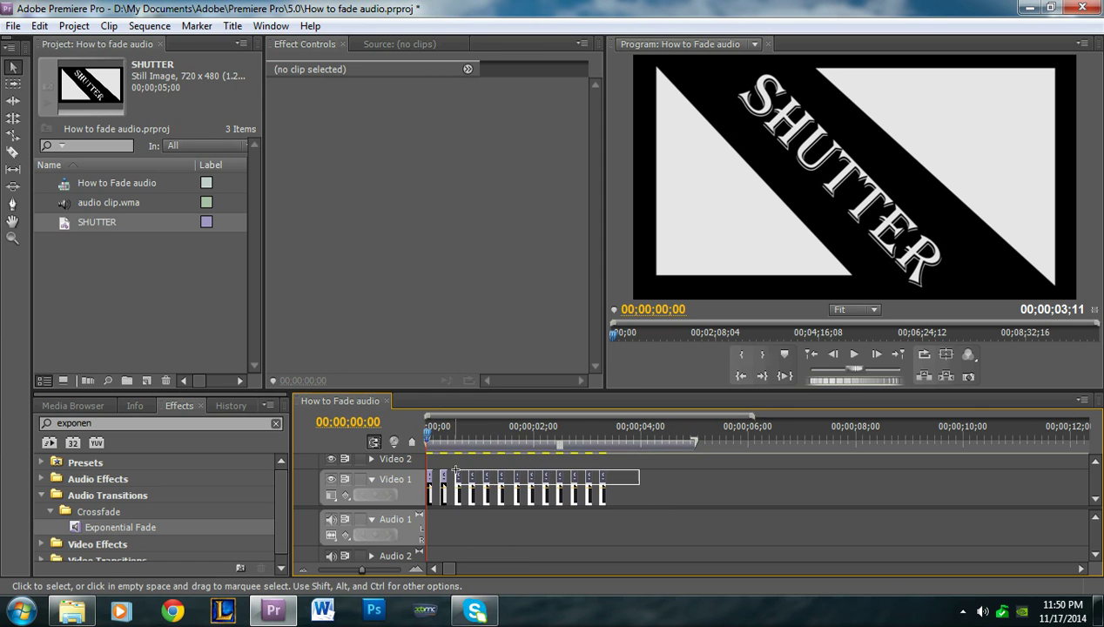
key(Delete)
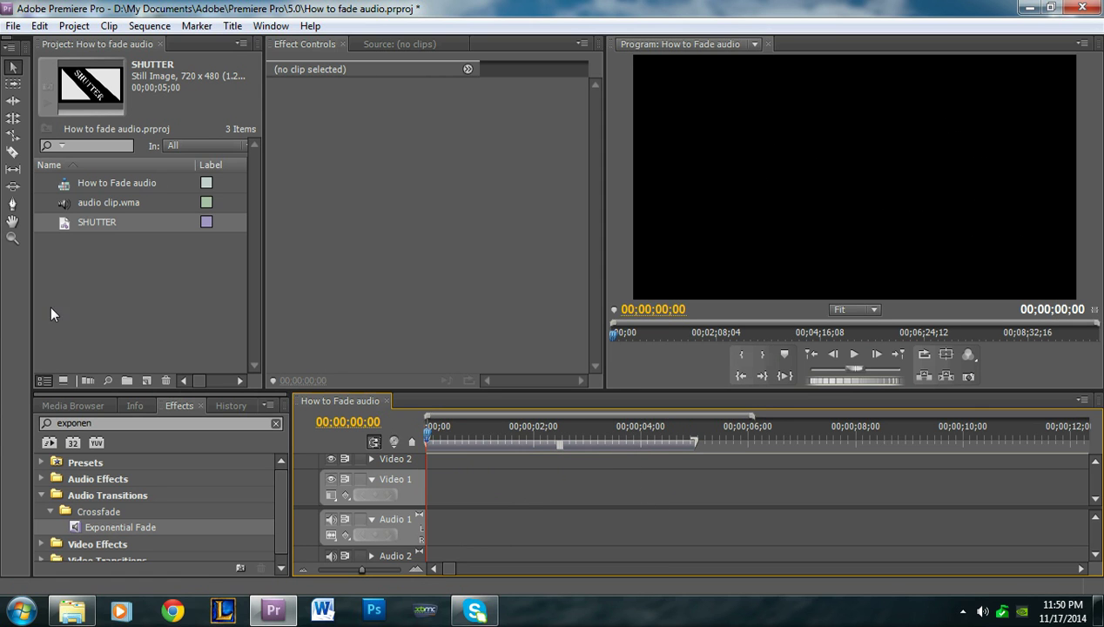
- Drop the SHUTTER still onto Video 1 and trim it from 5 seconds to about 2;26
drag(64, 219, 418, 496)
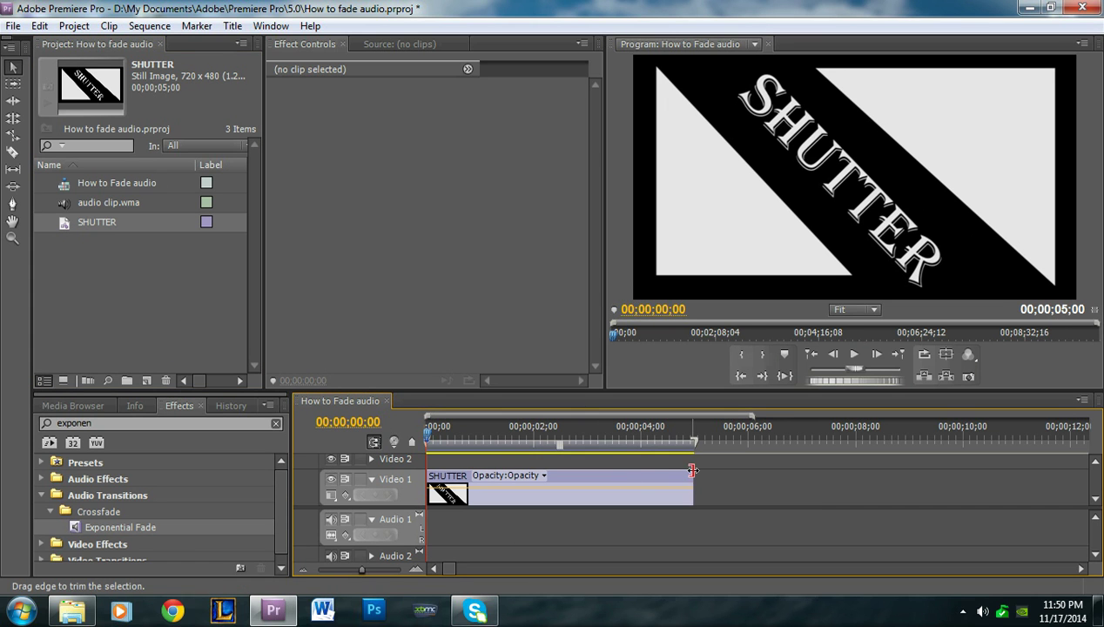
drag(697, 474, 577, 485)
drag(470, 435, 428, 443)
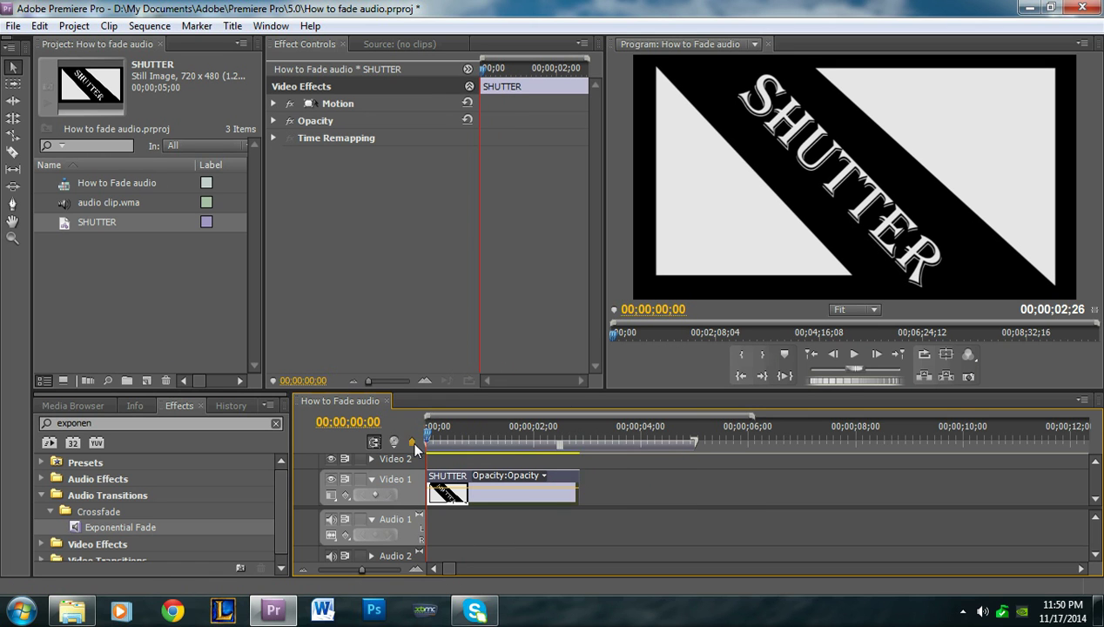
drag(363, 570, 379, 570)
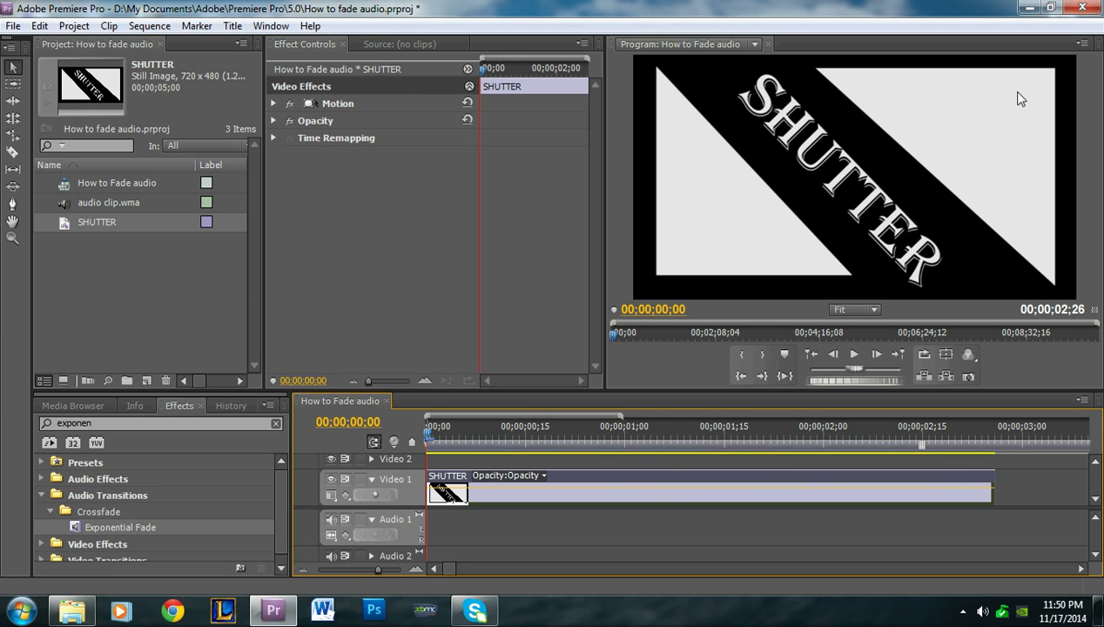
- Select the Razor Tool and park the playhead at the very start of the sequence
click(14, 151)
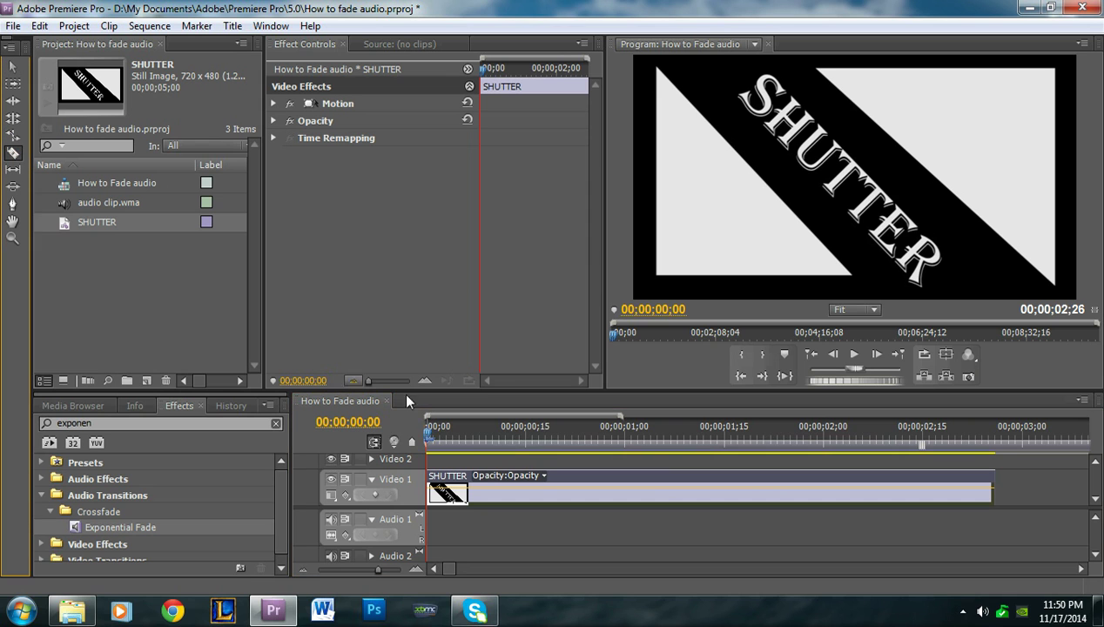
click(453, 440)
drag(450, 439, 414, 440)
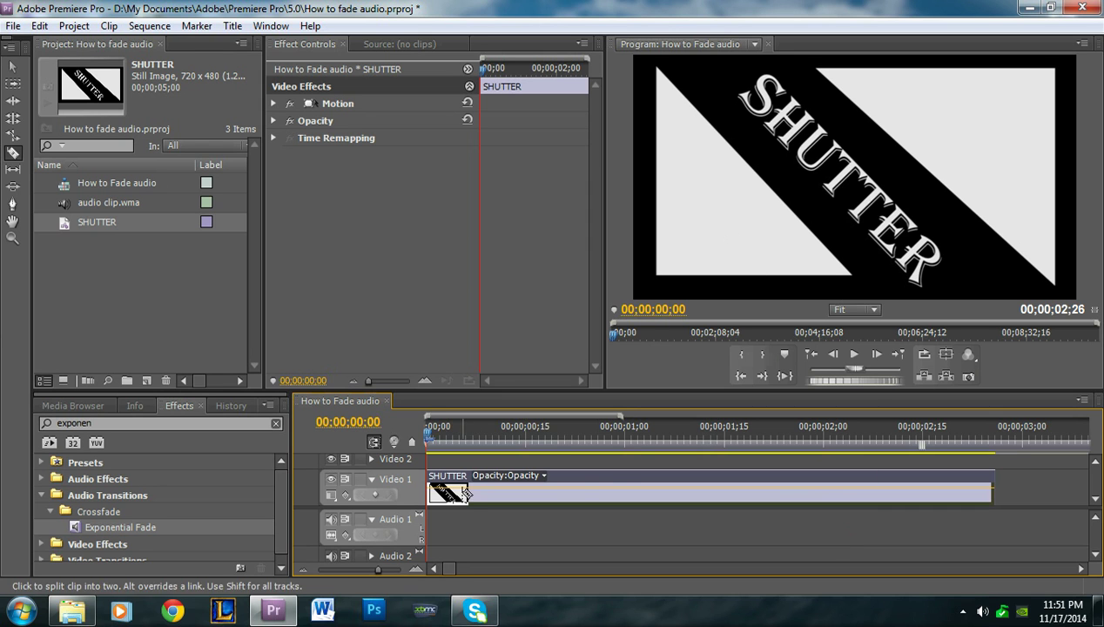
drag(378, 568, 380, 573)
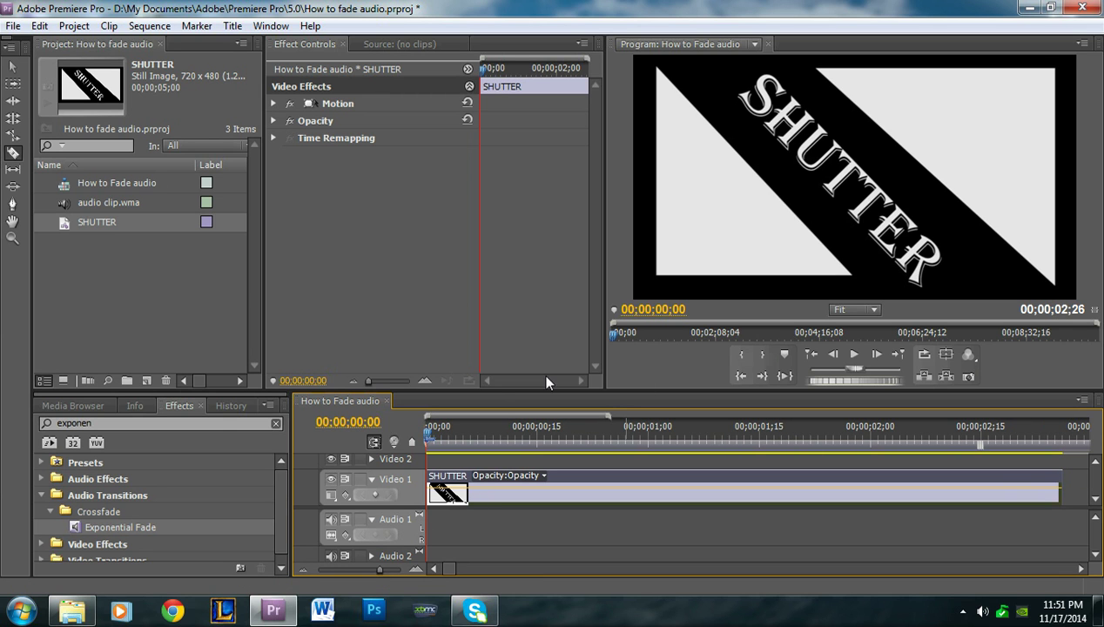
- Cut the SHUTTER clip in two and shift the second piece 1;16 later, ending at 4;10
click(14, 157)
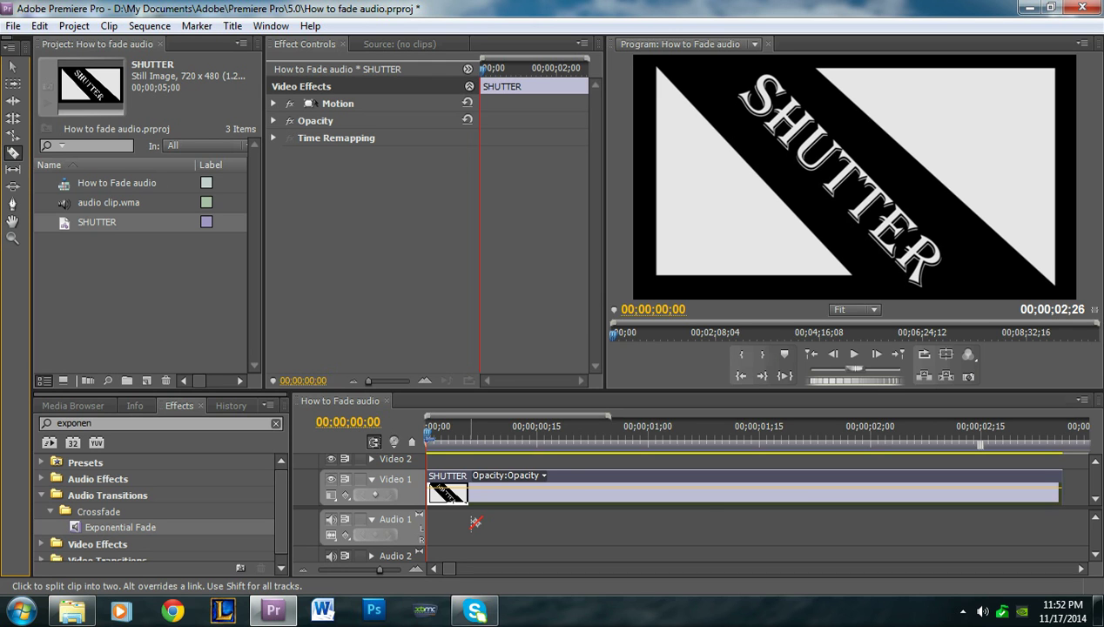
click(731, 478)
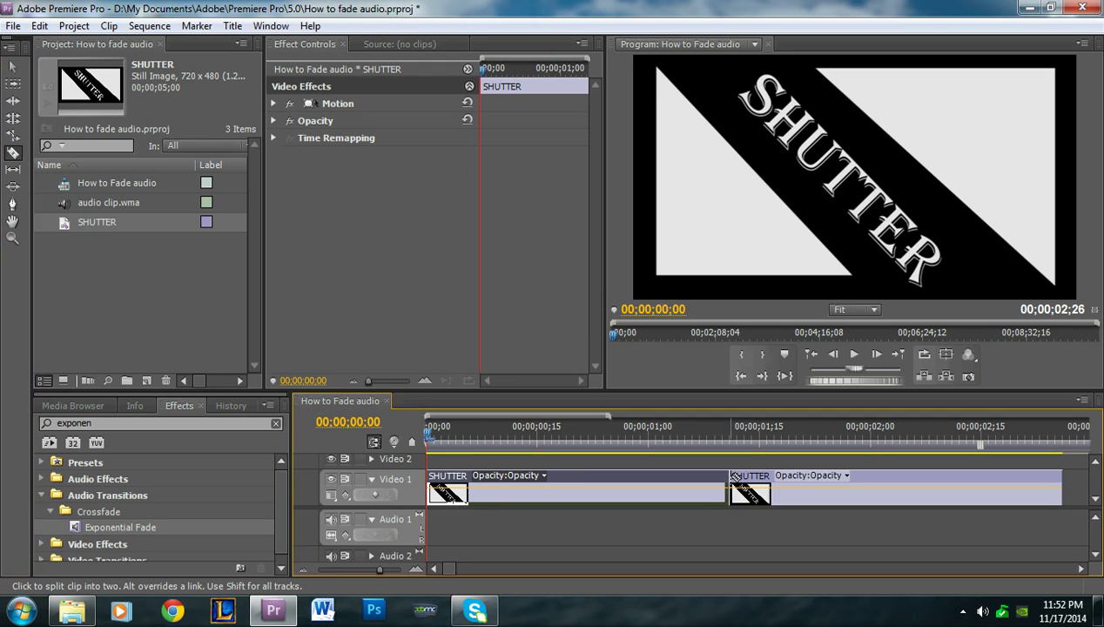
click(13, 66)
drag(388, 570, 369, 570)
drag(607, 479, 742, 499)
drag(376, 573, 393, 574)
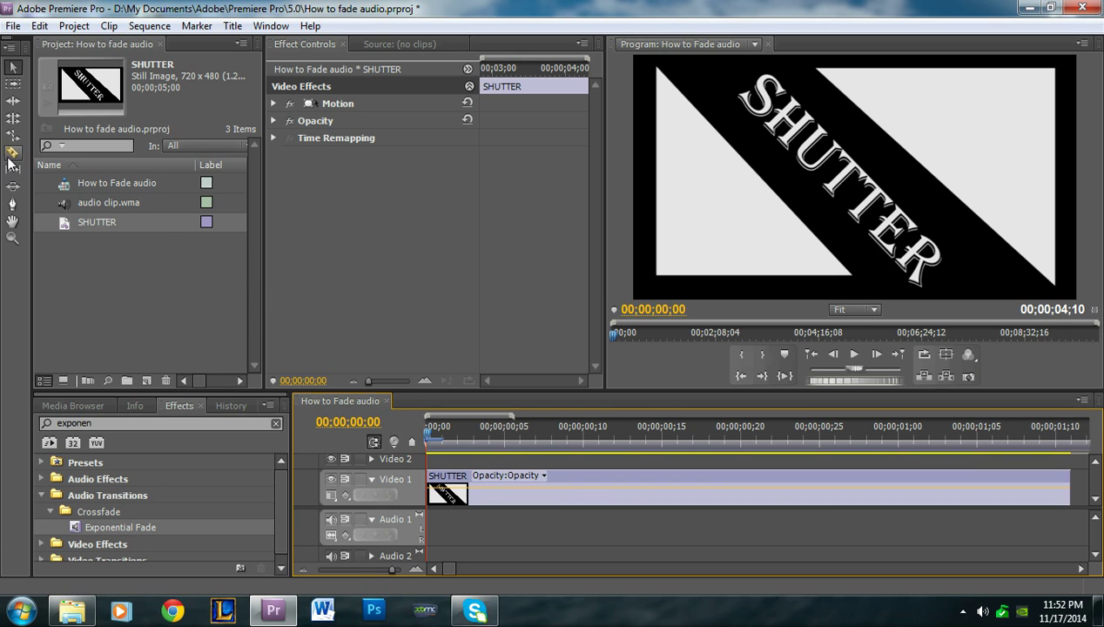
- Razor the first SHUTTER clip every two frames, about twenty cuts through roughly 1;08
key(c)
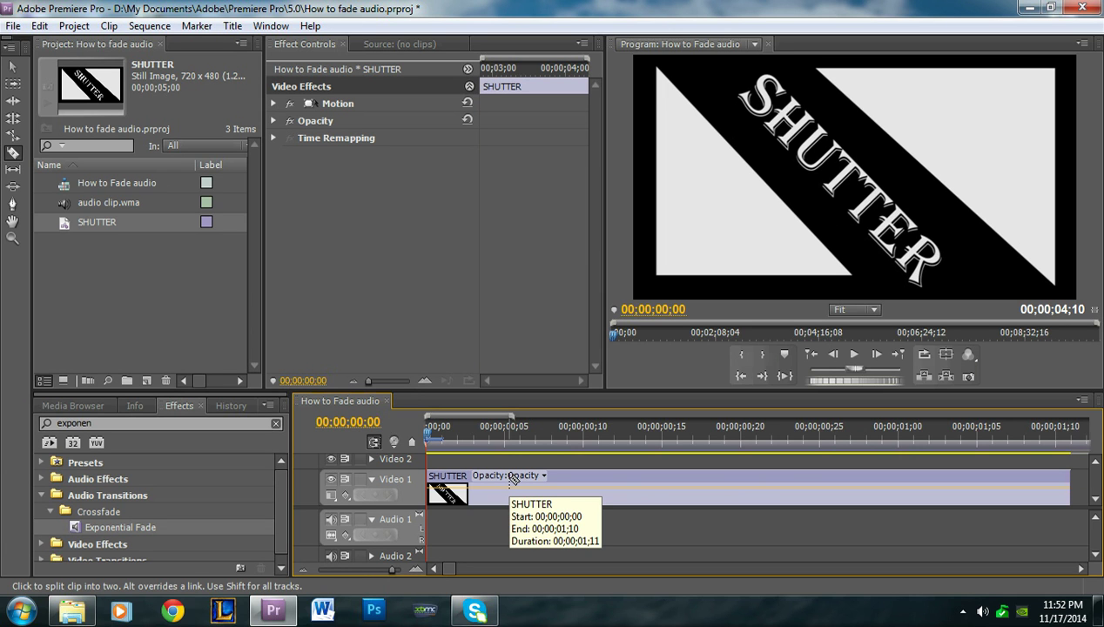
key(Right)
key(Right)
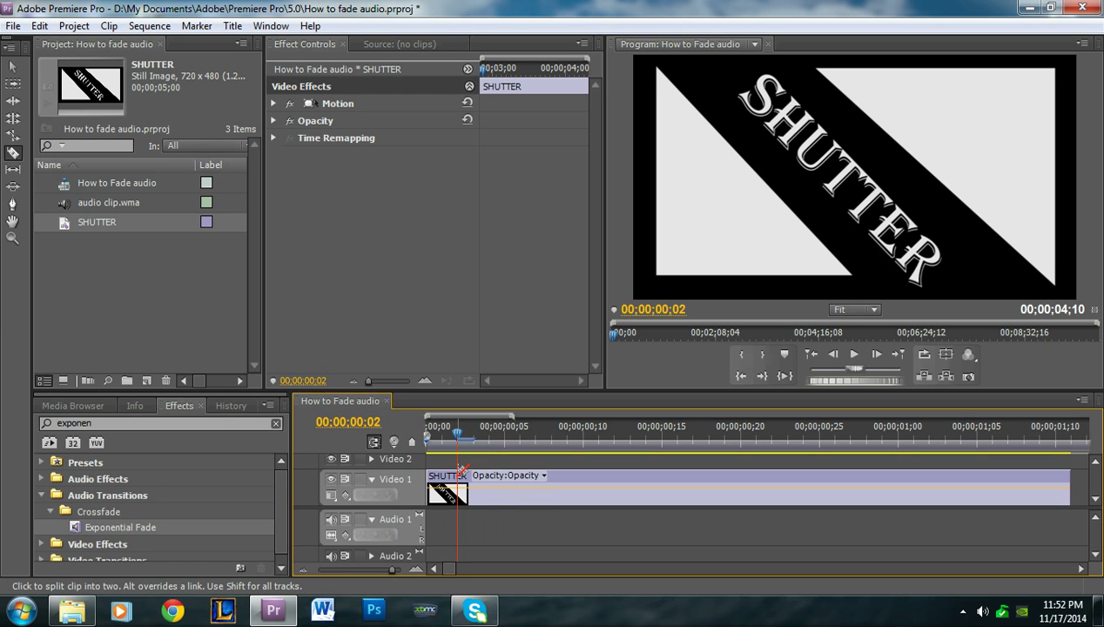
click(459, 475)
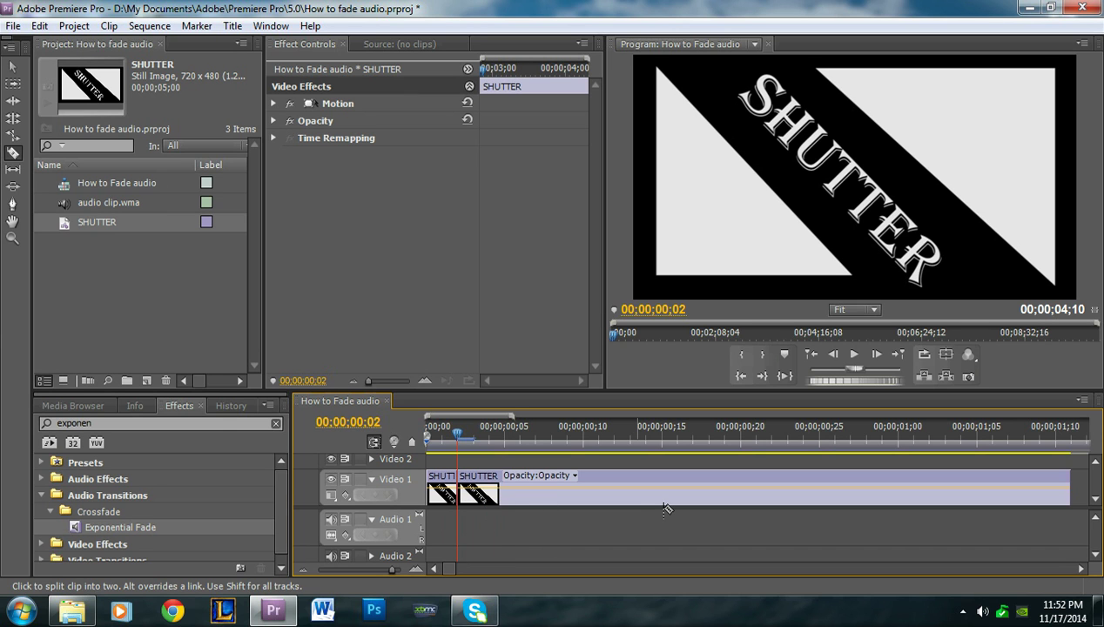
key(Right)
key(Right)
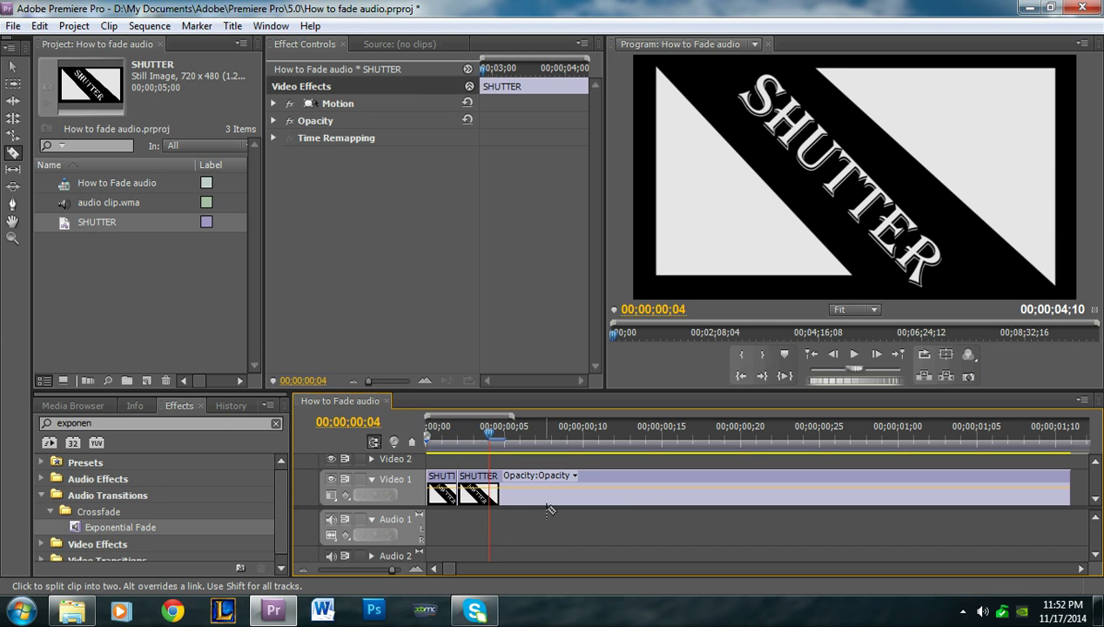
click(492, 495)
key(Right)
key(Right)
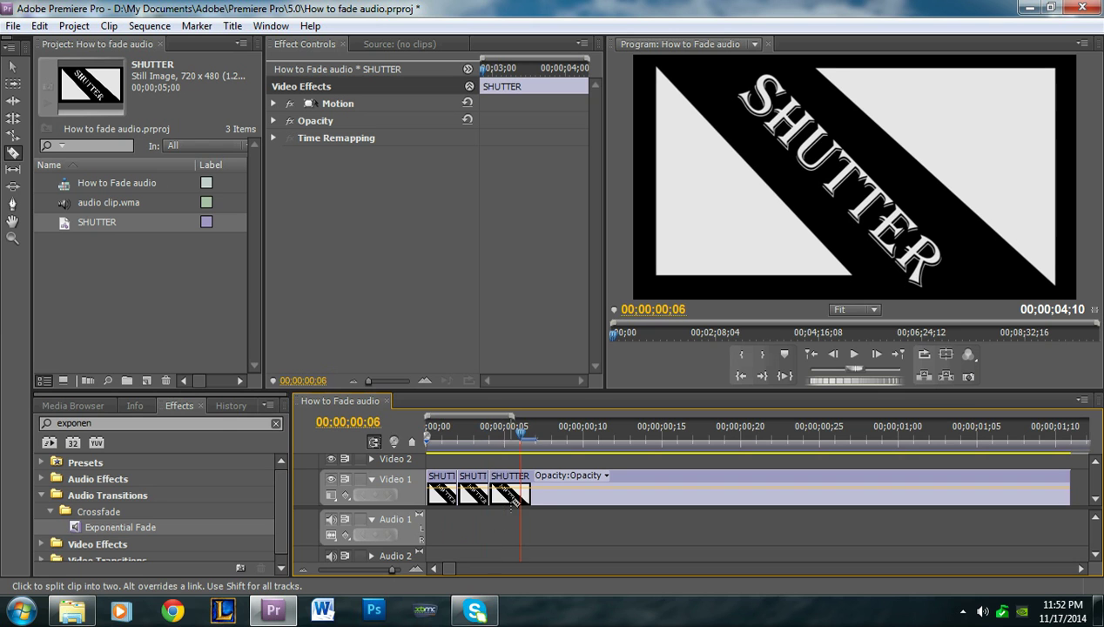
click(521, 494)
key(Right)
key(Right)
click(552, 495)
key(Right)
key(Right)
click(584, 494)
key(Right)
key(Right)
click(615, 495)
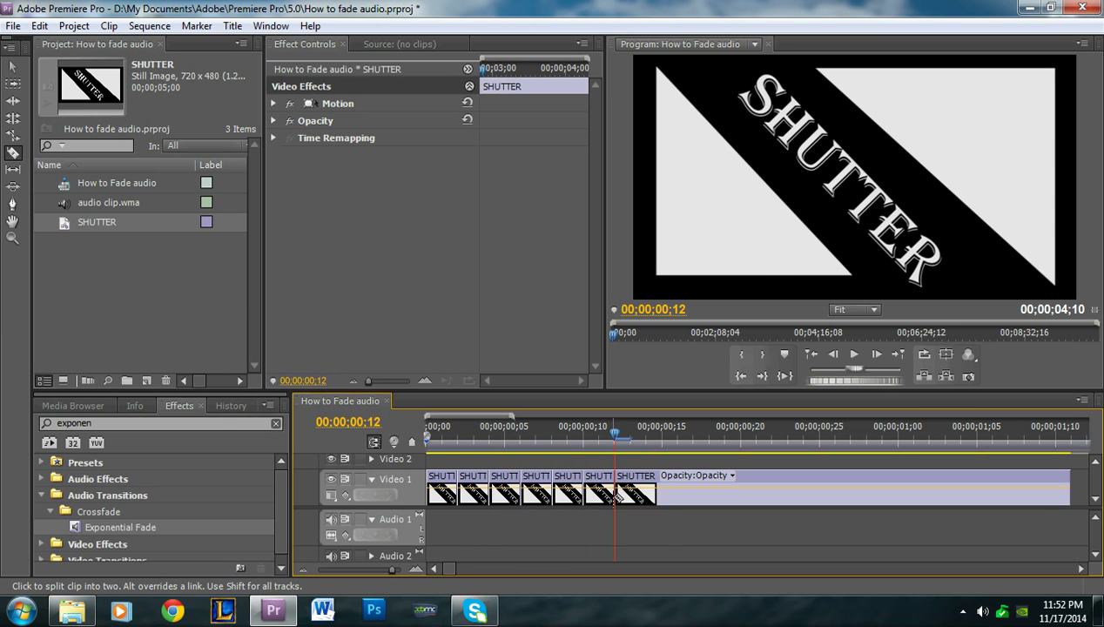
key(Right)
key(Right)
click(647, 495)
key(Right)
key(Right)
click(679, 494)
key(Right)
key(Right)
click(710, 494)
key(Right)
key(Right)
click(741, 494)
key(Right)
key(Right)
click(773, 494)
key(Right)
key(Right)
click(804, 495)
key(Right)
key(Right)
click(835, 495)
key(Right)
key(Right)
click(868, 495)
key(Right)
key(Right)
click(899, 494)
key(Right)
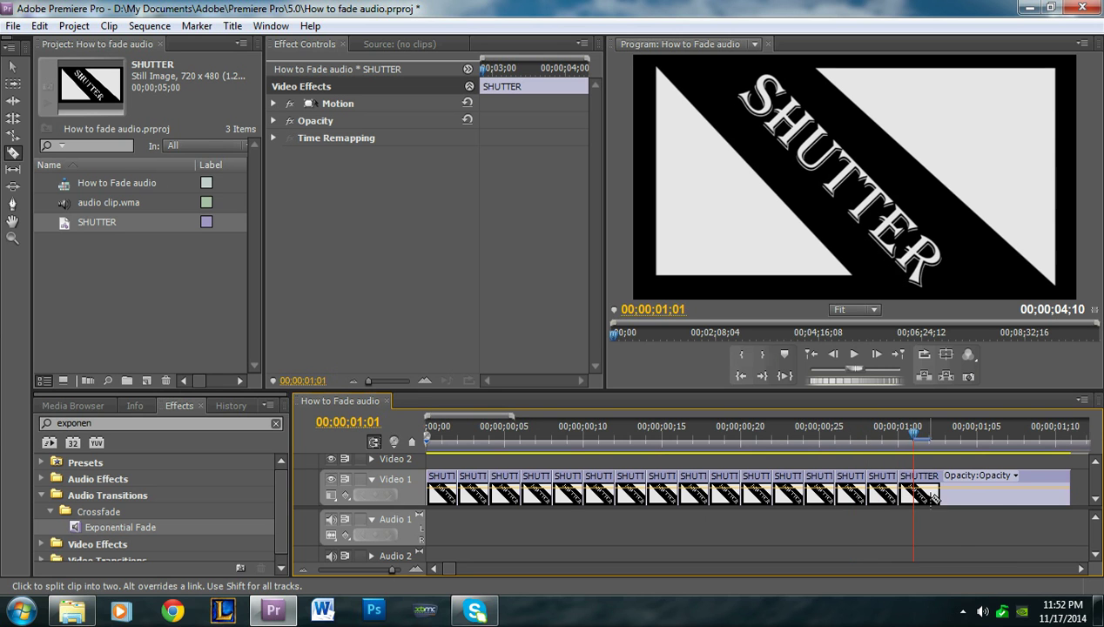
key(Right)
click(930, 494)
key(Right)
key(Right)
click(961, 495)
key(Right)
key(Right)
click(992, 494)
key(Right)
key(Right)
click(1024, 494)
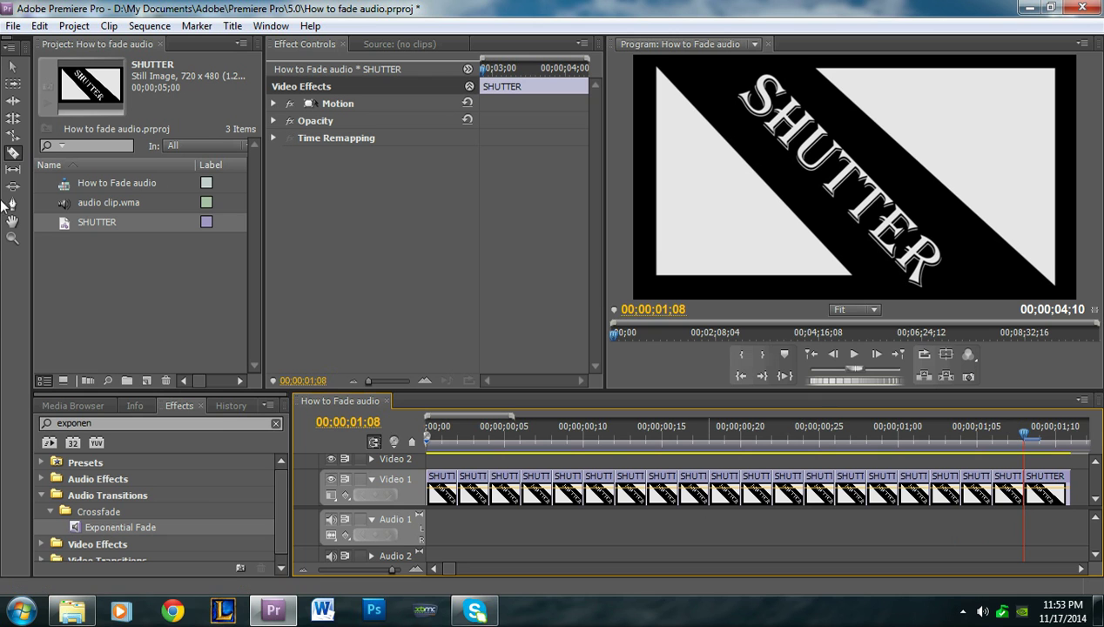
- Return to the Selection Tool, scrub to the start and select the second short SHUTTER piece
click(12, 66)
drag(940, 441, 342, 432)
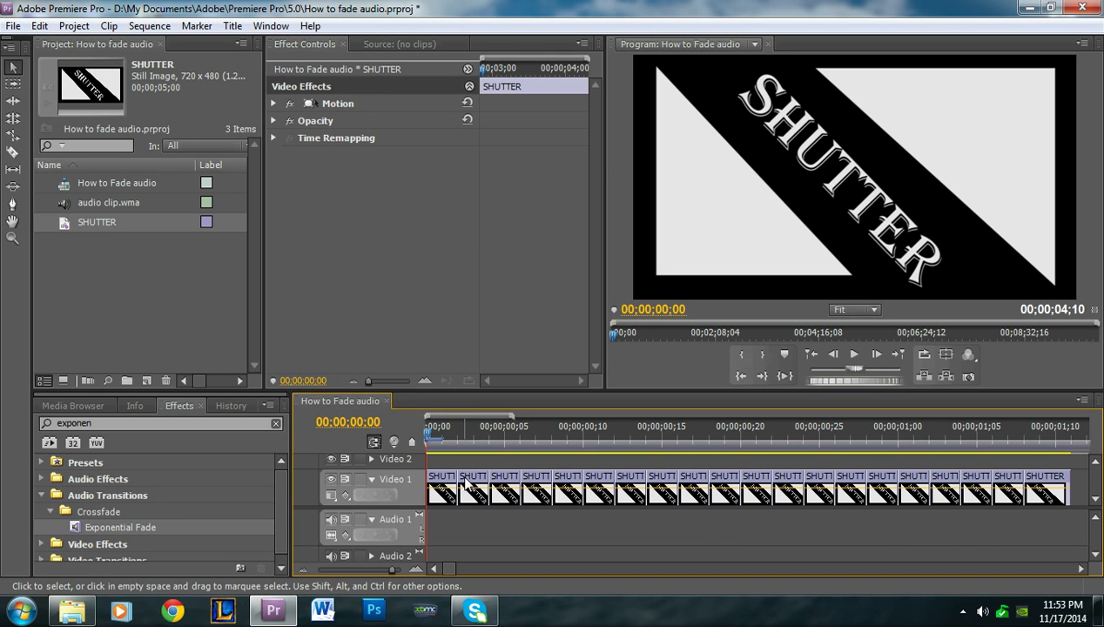
click(468, 485)
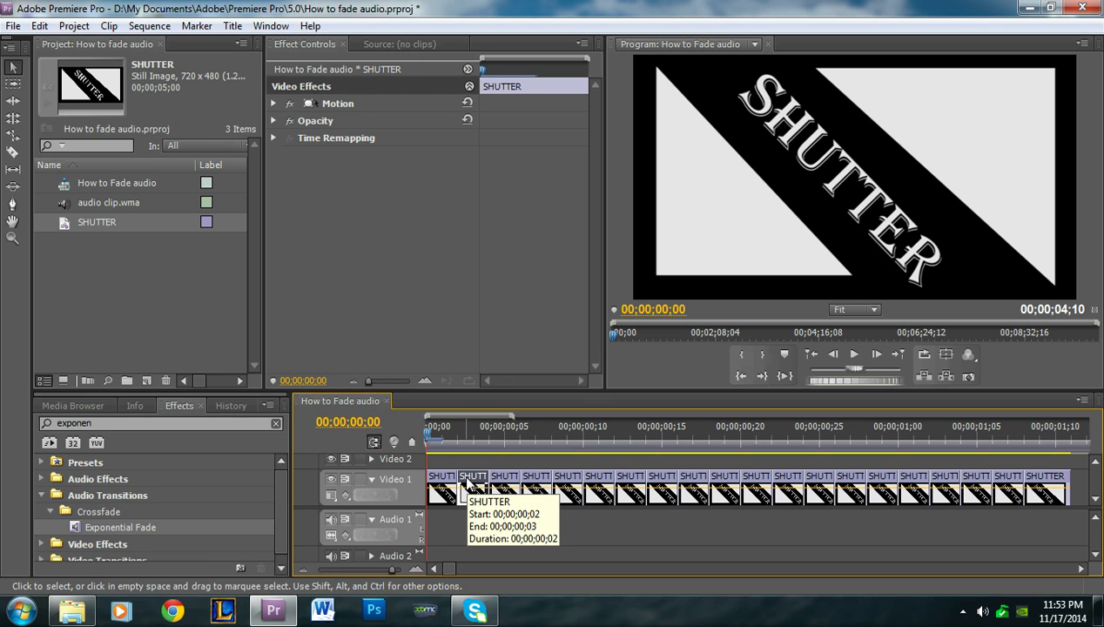
key(Right)
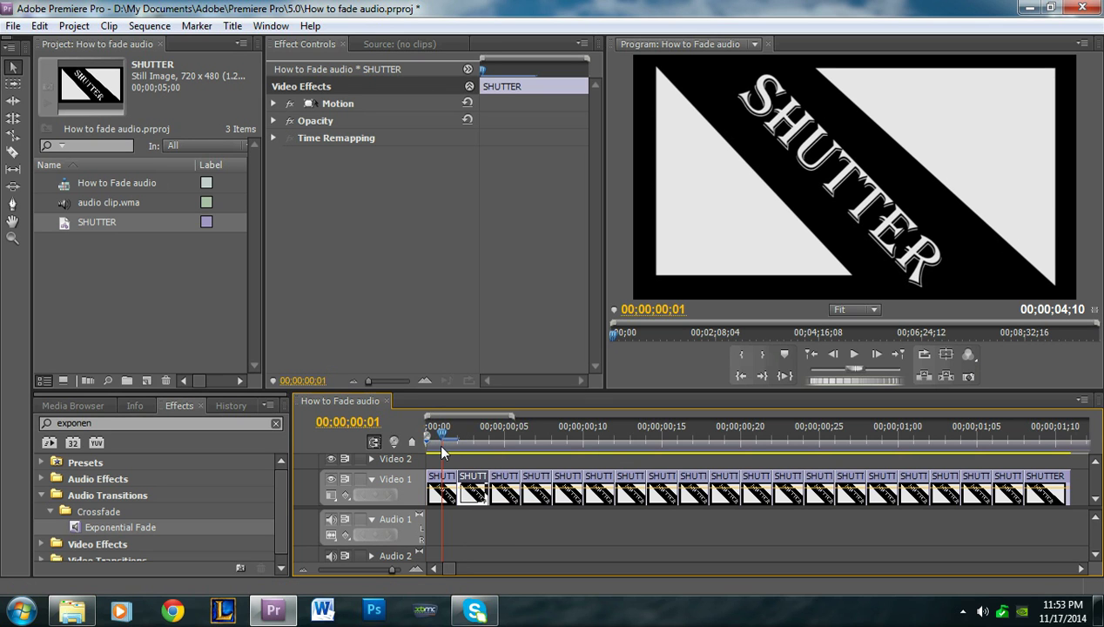
- Delete the second SHUTTER piece and the next four alternate pieces, leaving gaps
right_click(475, 481)
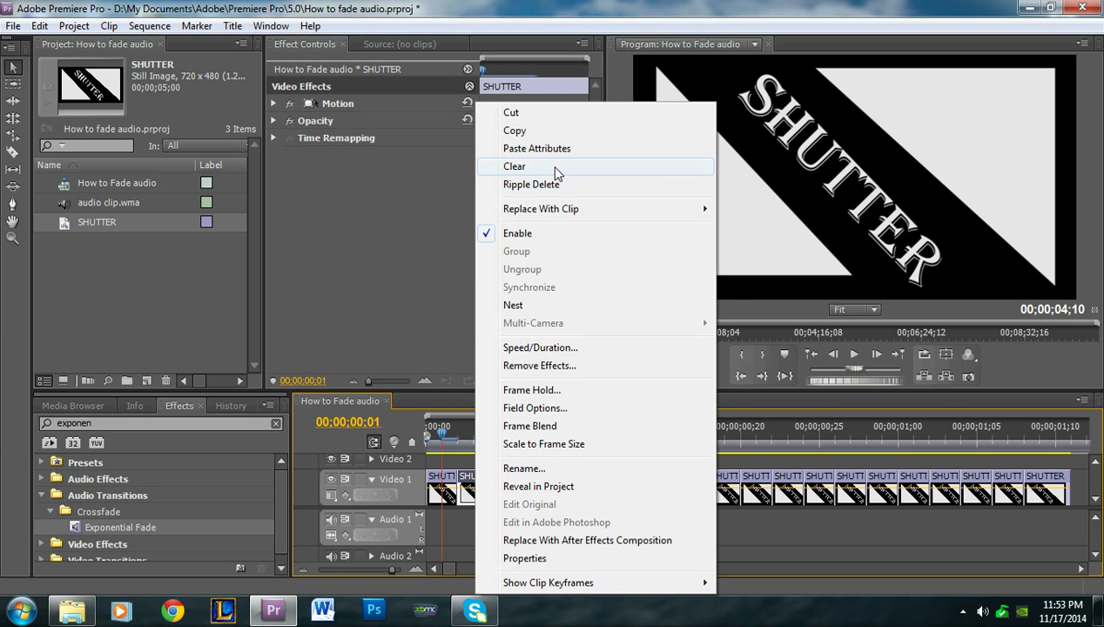
click(459, 462)
click(474, 483)
key(Delete)
click(527, 483)
key(Delete)
click(599, 488)
key(Delete)
click(660, 488)
key(Delete)
click(722, 488)
key(Delete)
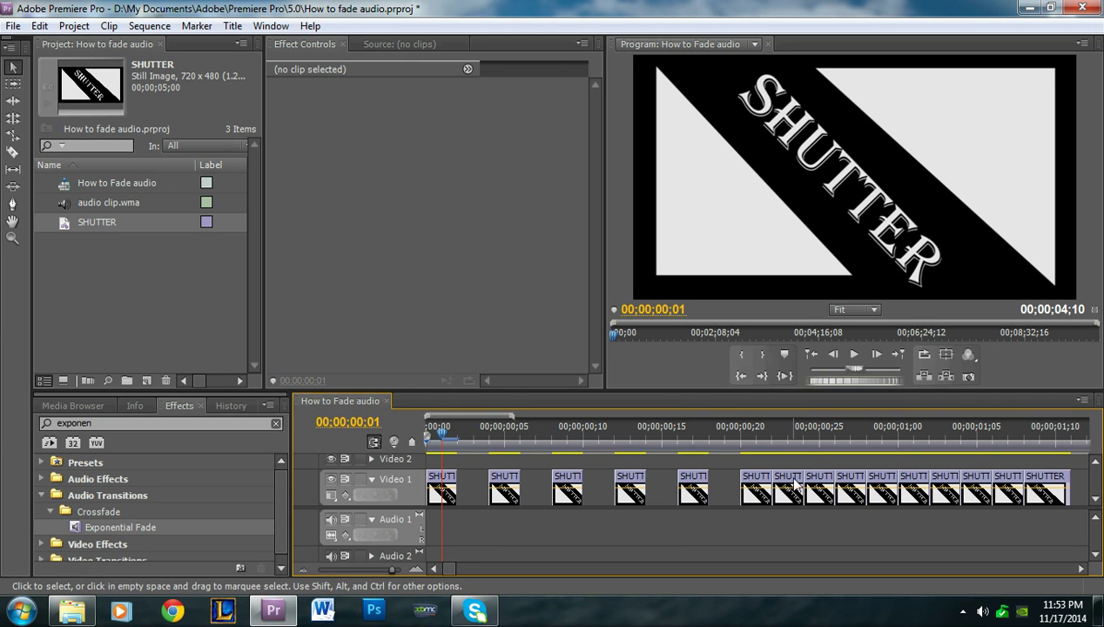
- Delete the remaining five alternate pieces and return the playhead to 00;00;00;00
click(788, 488)
key(Delete)
click(845, 488)
key(Delete)
click(906, 488)
key(Delete)
click(975, 484)
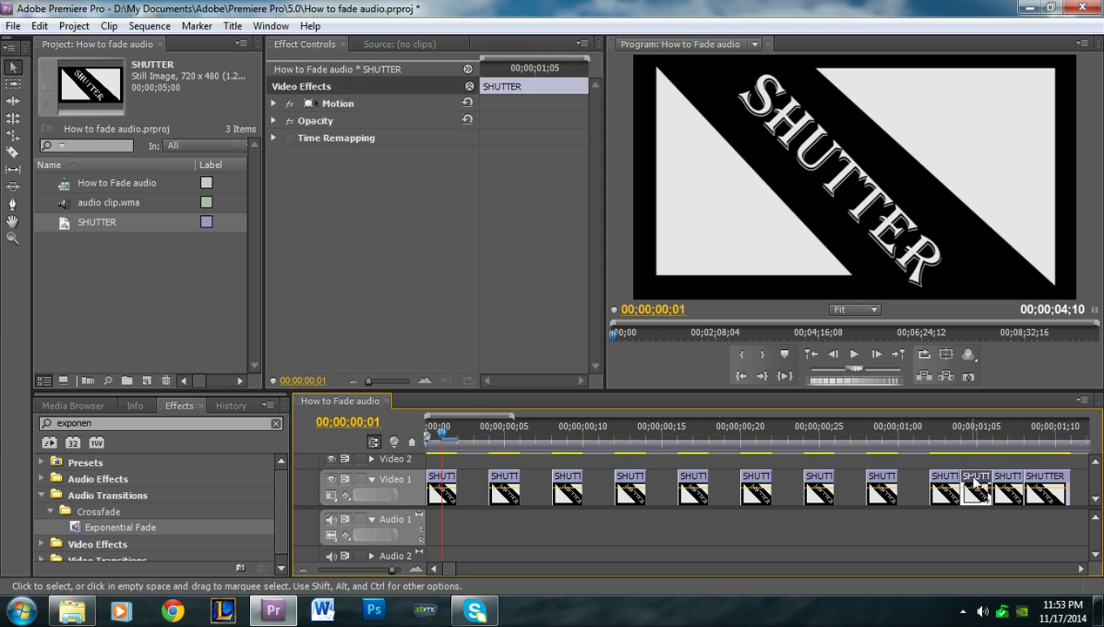
key(Delete)
click(1045, 484)
key(Delete)
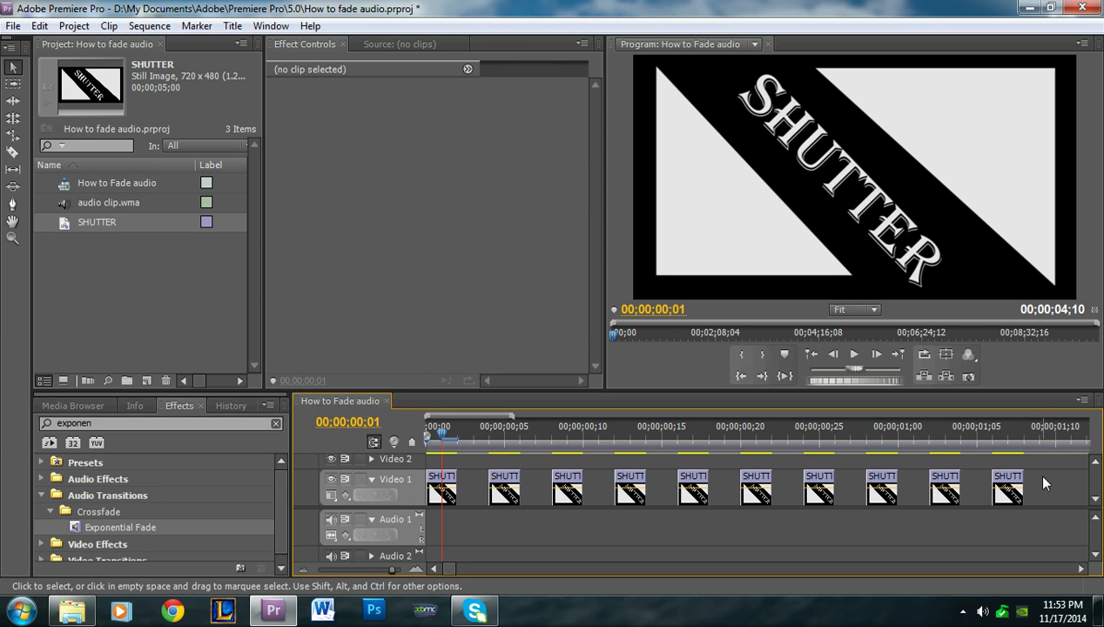
click(429, 431)
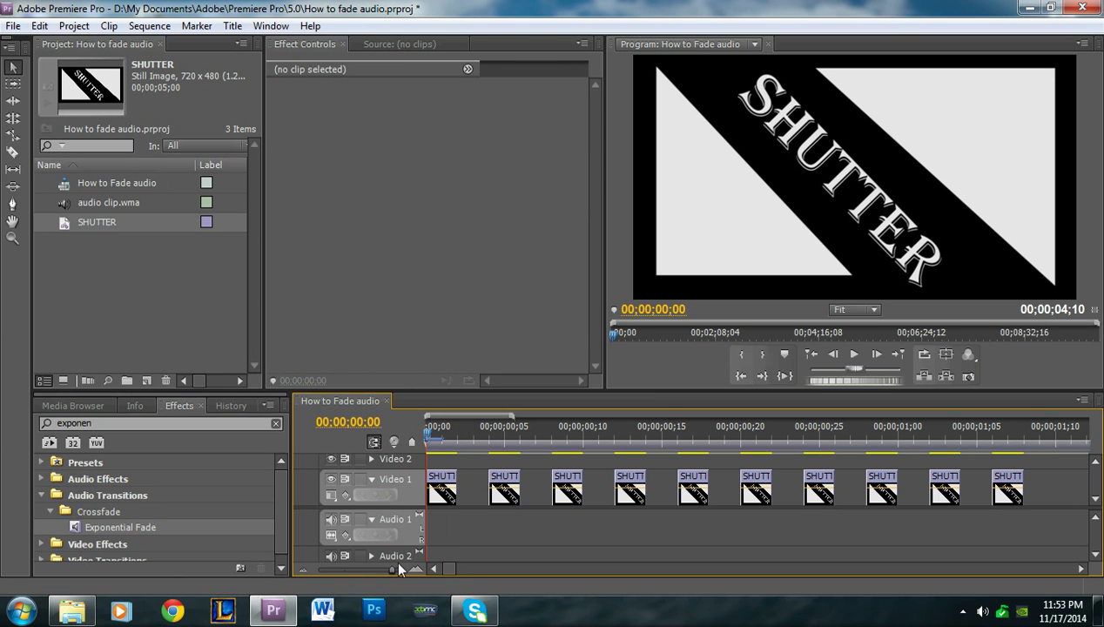
- Bring the uncut SHUTTER stretch into view, park the playhead at 00;00;02;25, and select the Razor tool
drag(442, 571, 450, 569)
click(1079, 570)
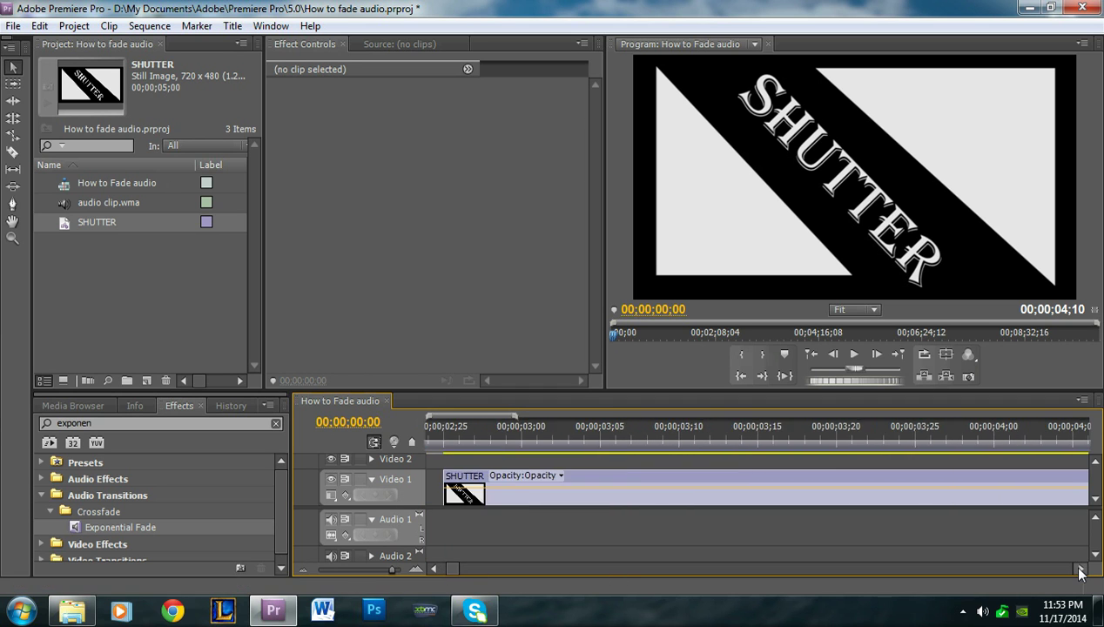
drag(392, 571, 389, 571)
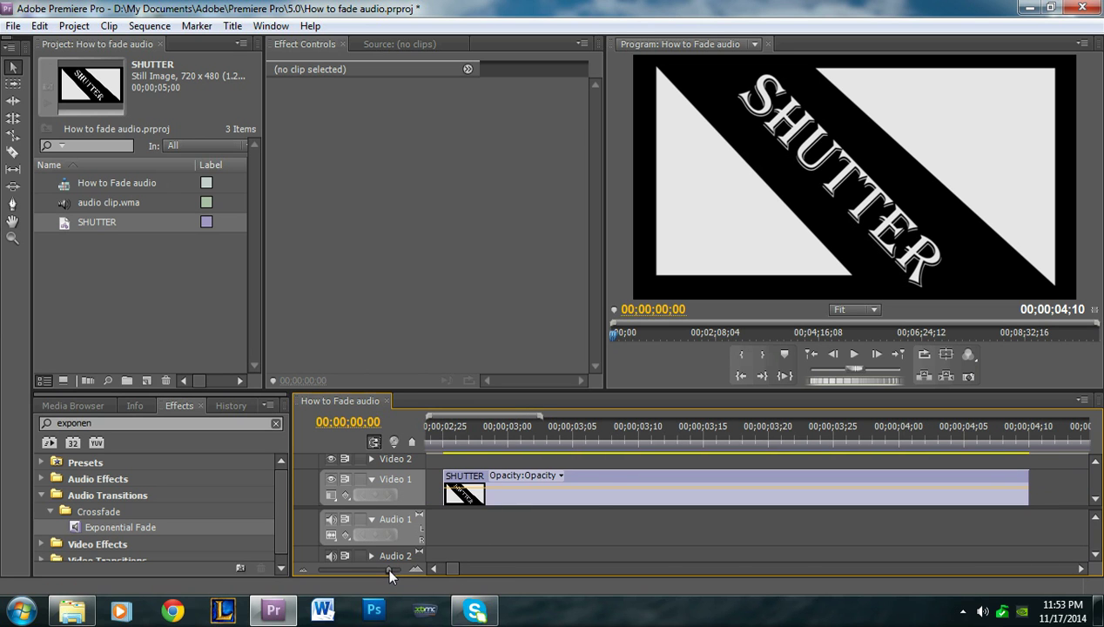
click(443, 435)
click(12, 154)
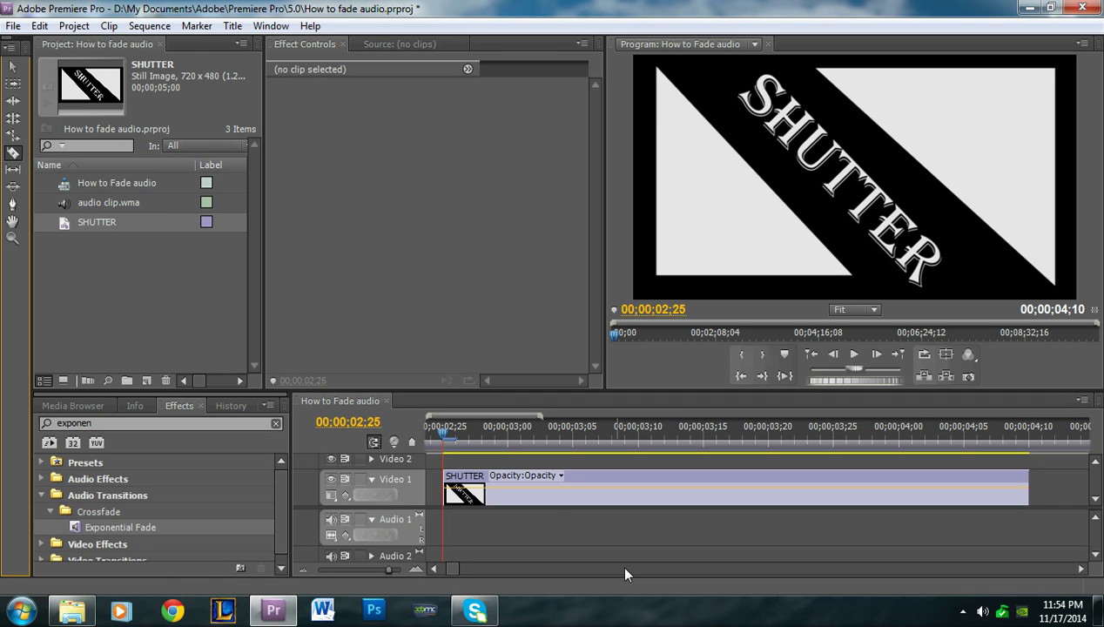
click(388, 438)
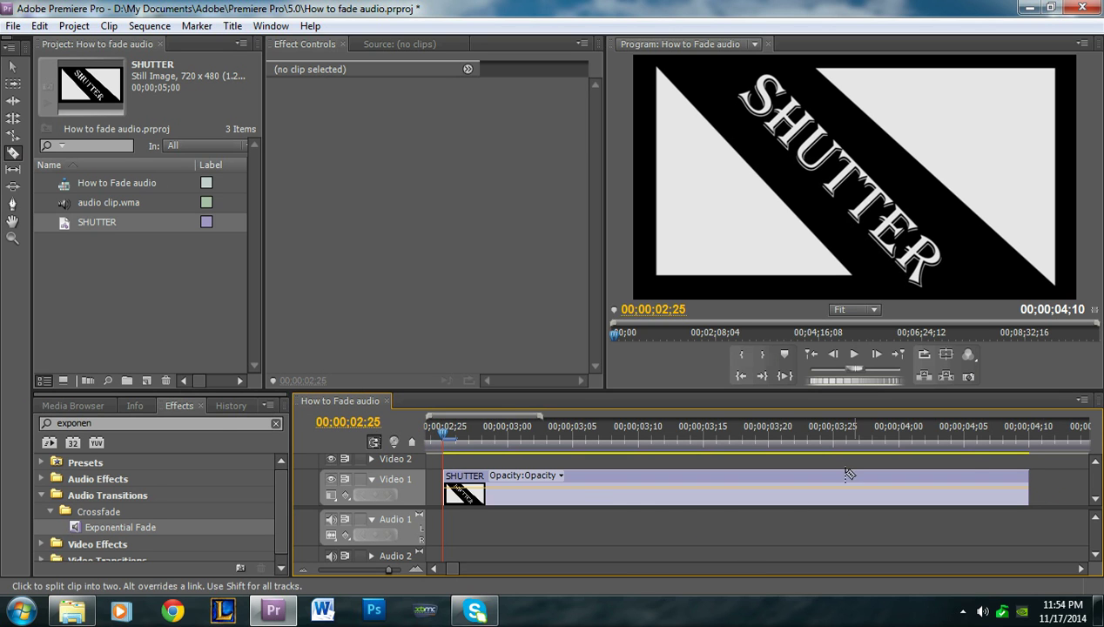
- Cut the second SHUTTER clip into short equal pieces from 2;25 through 00;00;04;01
key(Right)
key(Right)
key(Right)
key(Right)
key(Right)
key(Right)
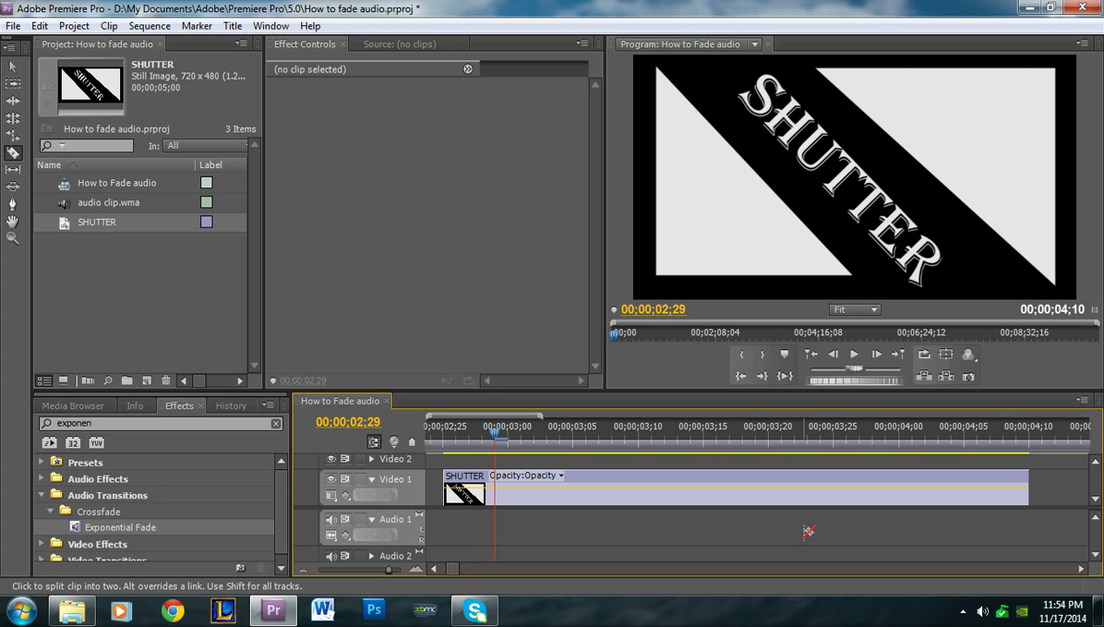
click(521, 486)
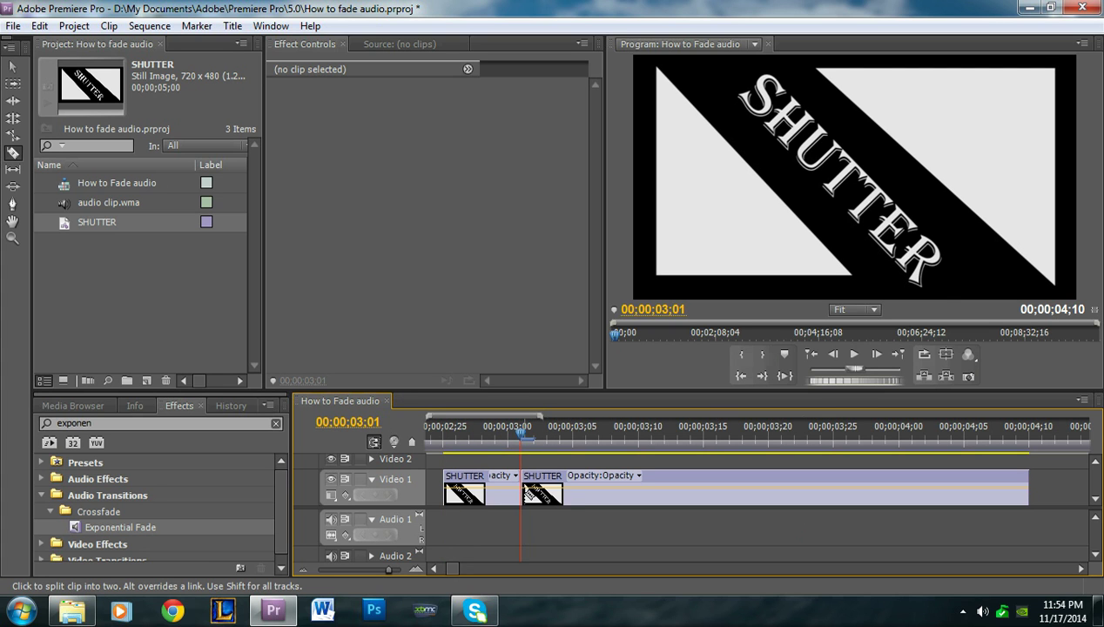
key(Right)
key(Right)
key(Right)
key(Right)
key(Right)
key(Right)
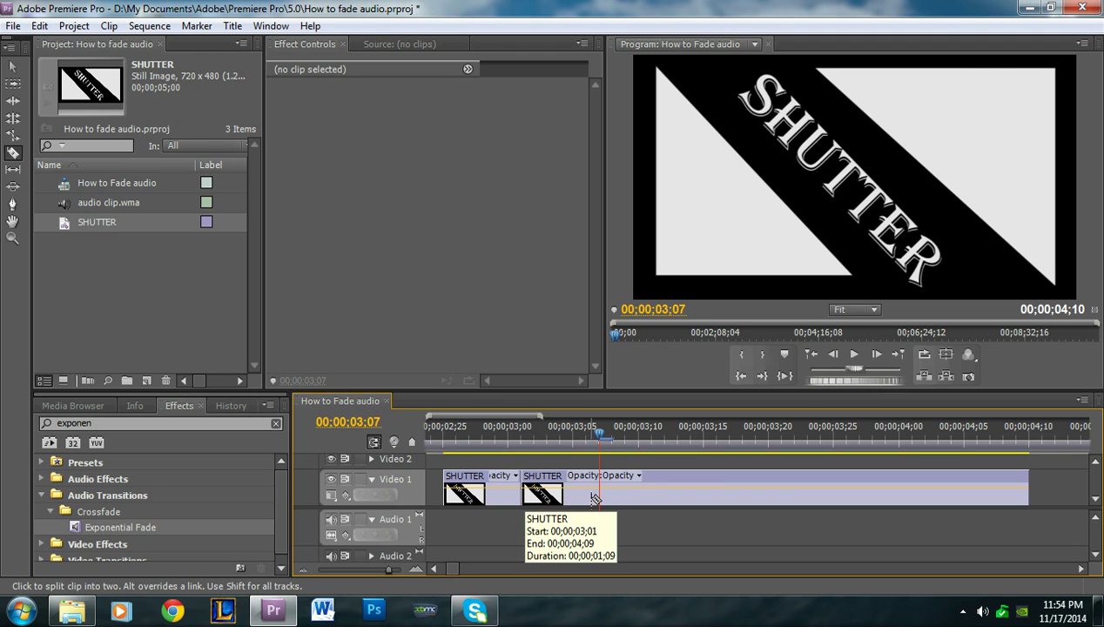
click(600, 488)
key(Right)
key(Right)
key(Right)
key(Right)
key(Right)
key(Right)
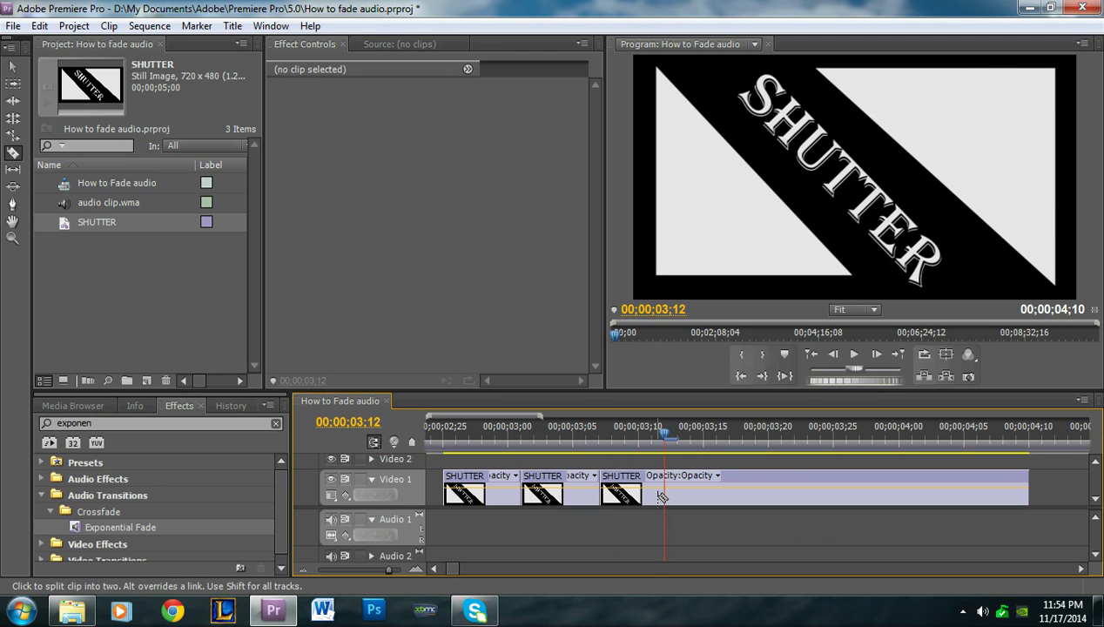
click(676, 497)
key(Right)
key(Right)
key(Right)
key(Right)
key(Right)
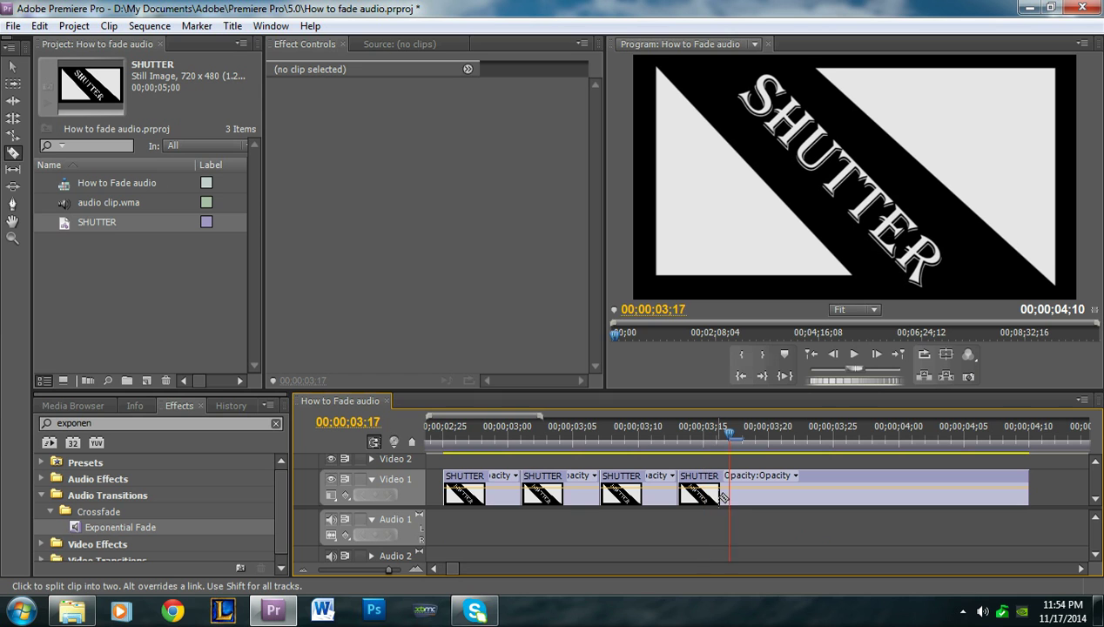
key(Right)
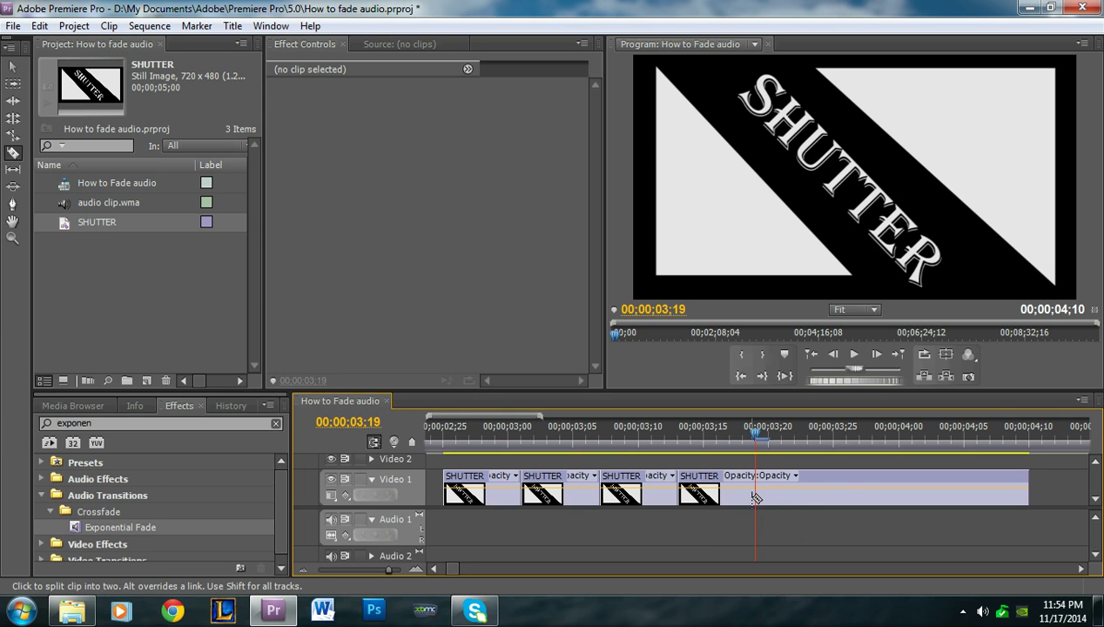
click(755, 496)
key(Right)
key(Right)
key(Right)
key(Right)
key(Right)
key(Right)
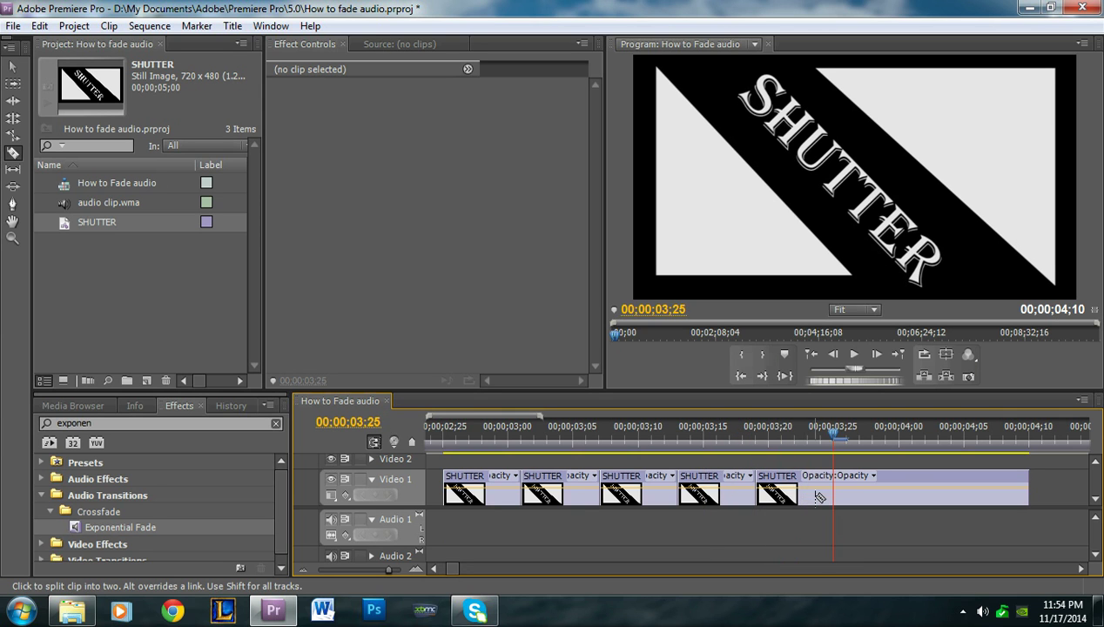
click(833, 496)
key(Right)
key(Right)
key(Right)
key(Right)
key(Right)
key(Right)
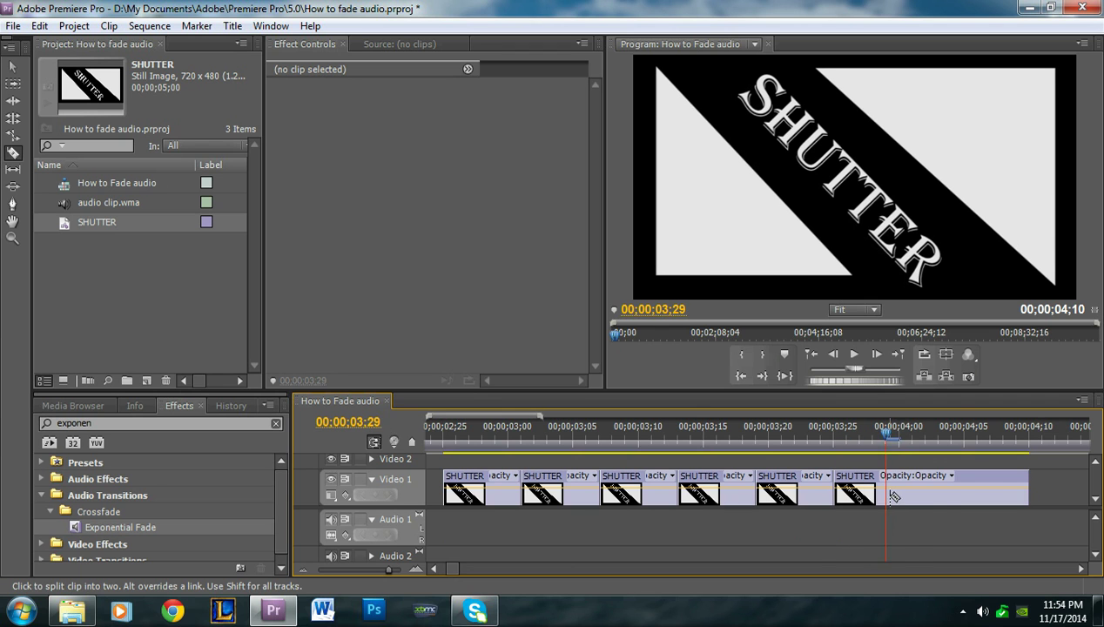
click(912, 497)
click(13, 67)
drag(506, 433, 501, 436)
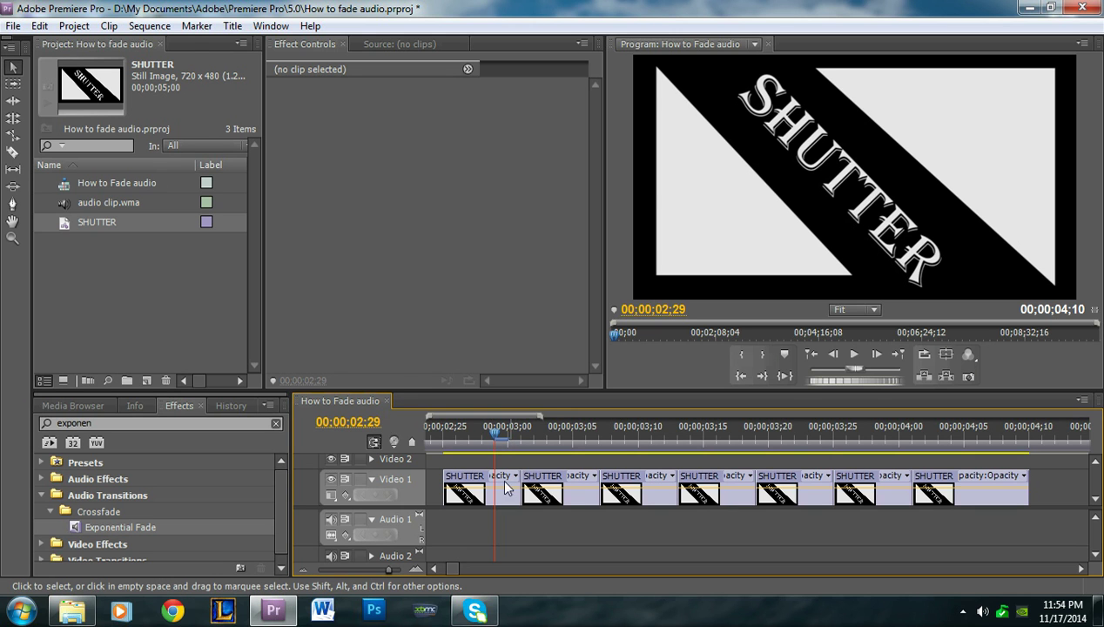
- Paste copies of a SHUTTER piece after the row, extending Video 1 to 00;00;05;28
click(470, 485)
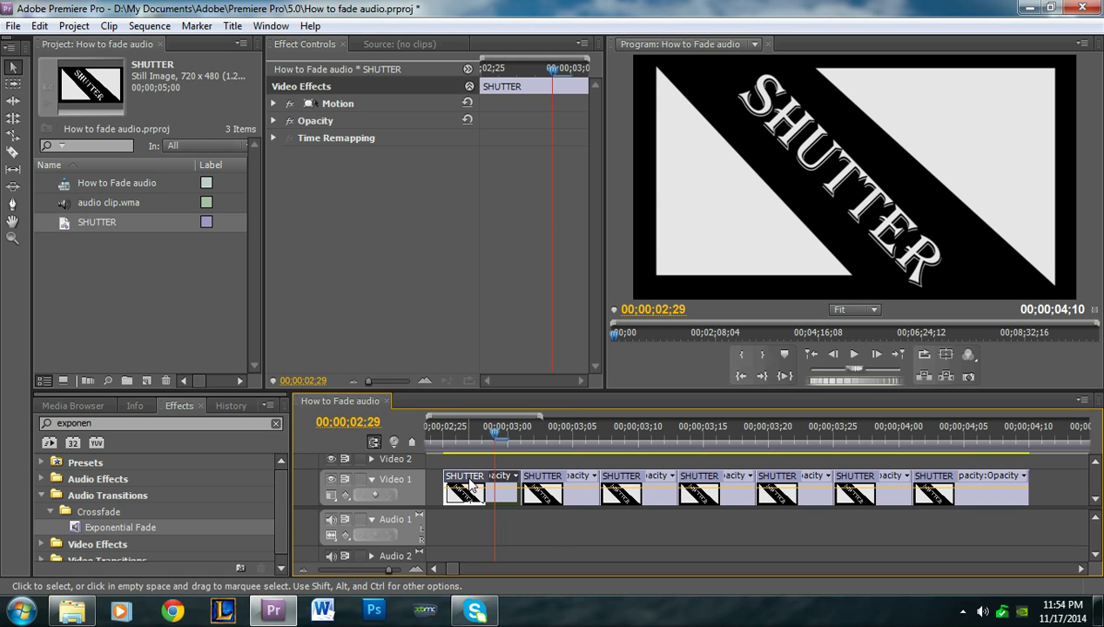
click(1029, 440)
key(ctrl+v)
key(ctrl+v)
key(ctrl+v)
key(ctrl+v)
key(ctrl+v)
key(ctrl+v)
key(ctrl+v)
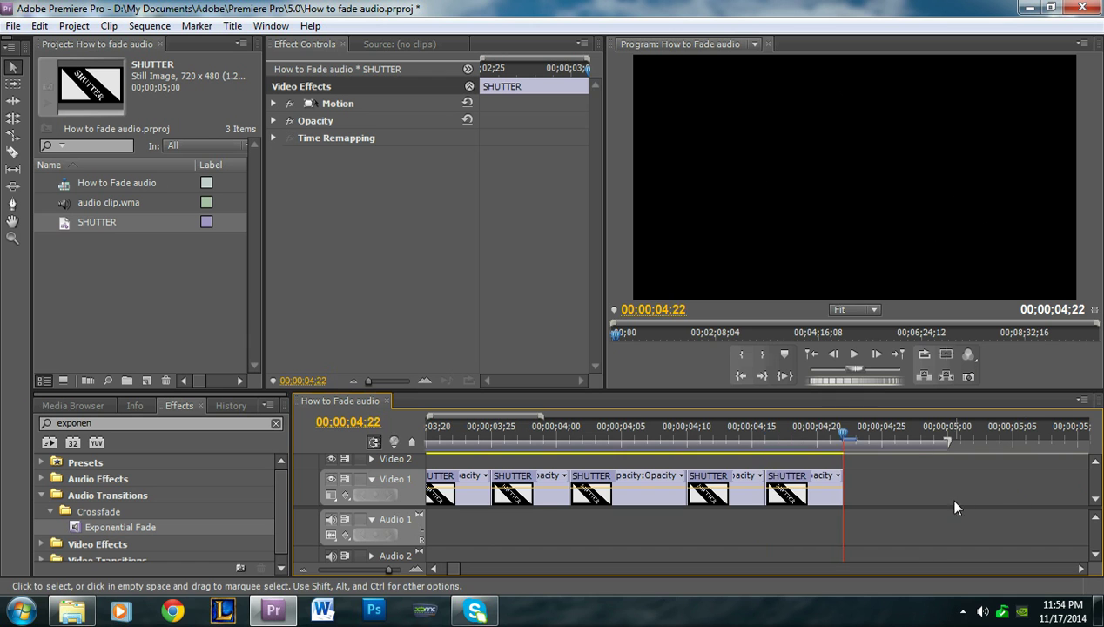
key(ctrl+v)
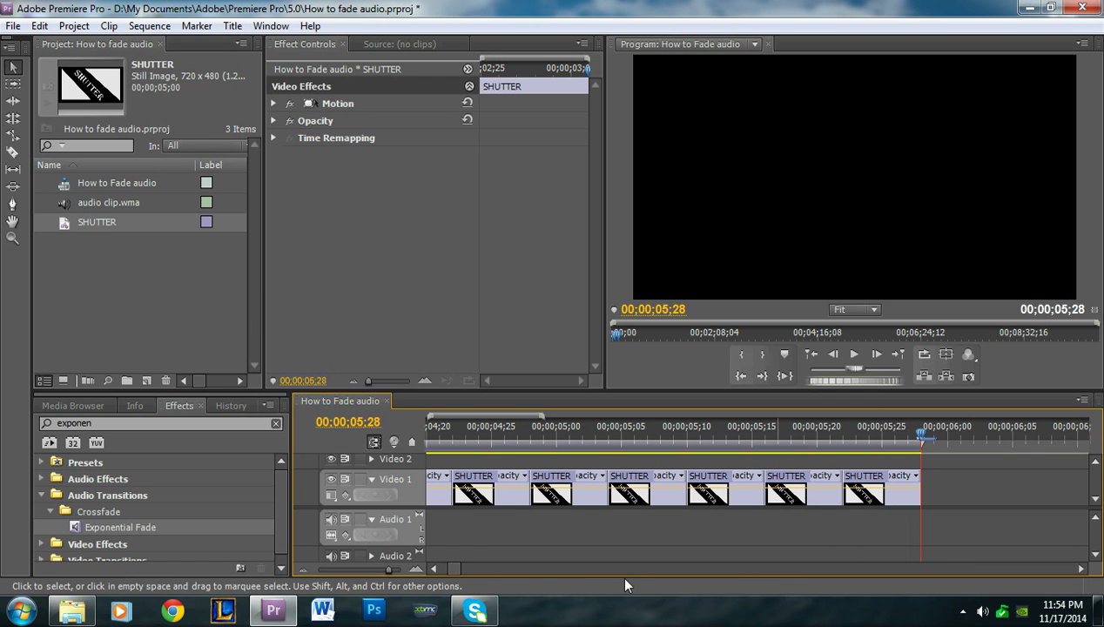
click(440, 569)
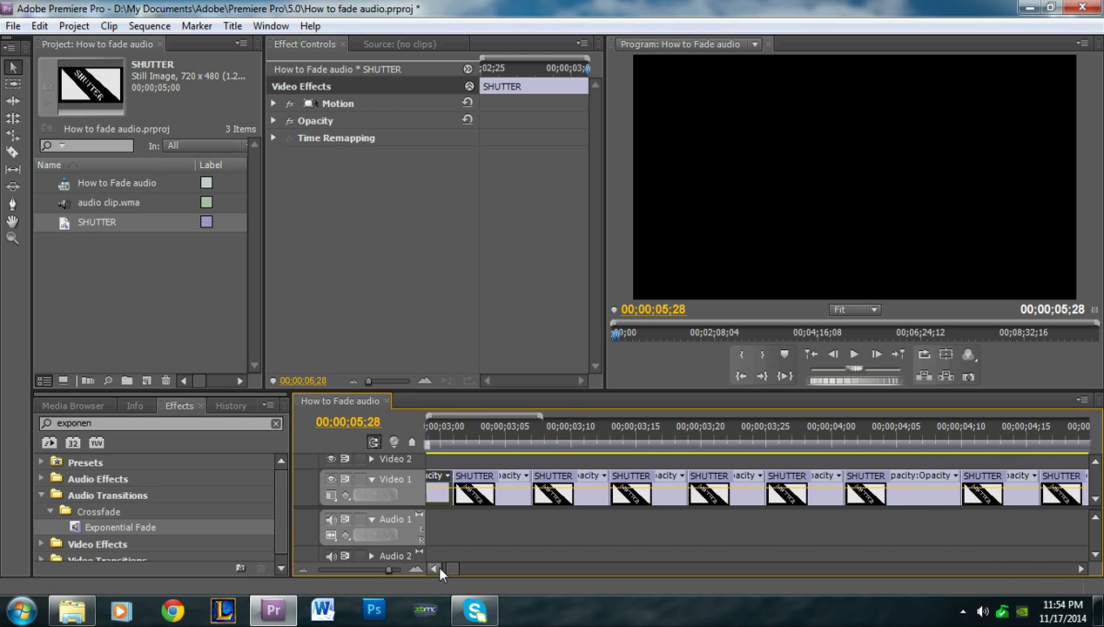
drag(389, 570, 373, 571)
click(1080, 568)
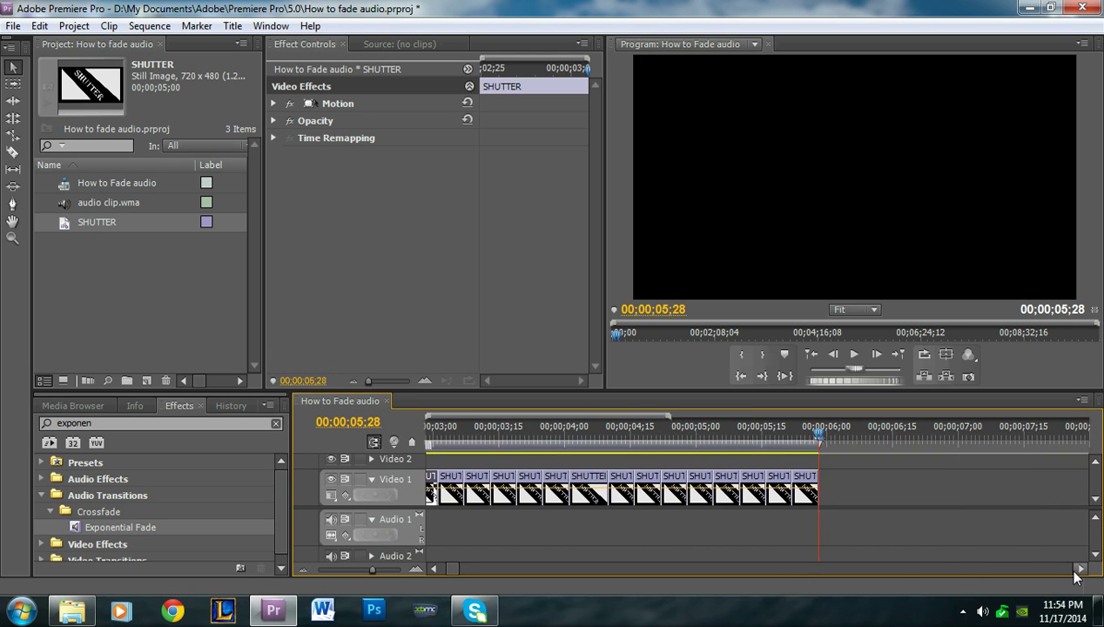
click(433, 568)
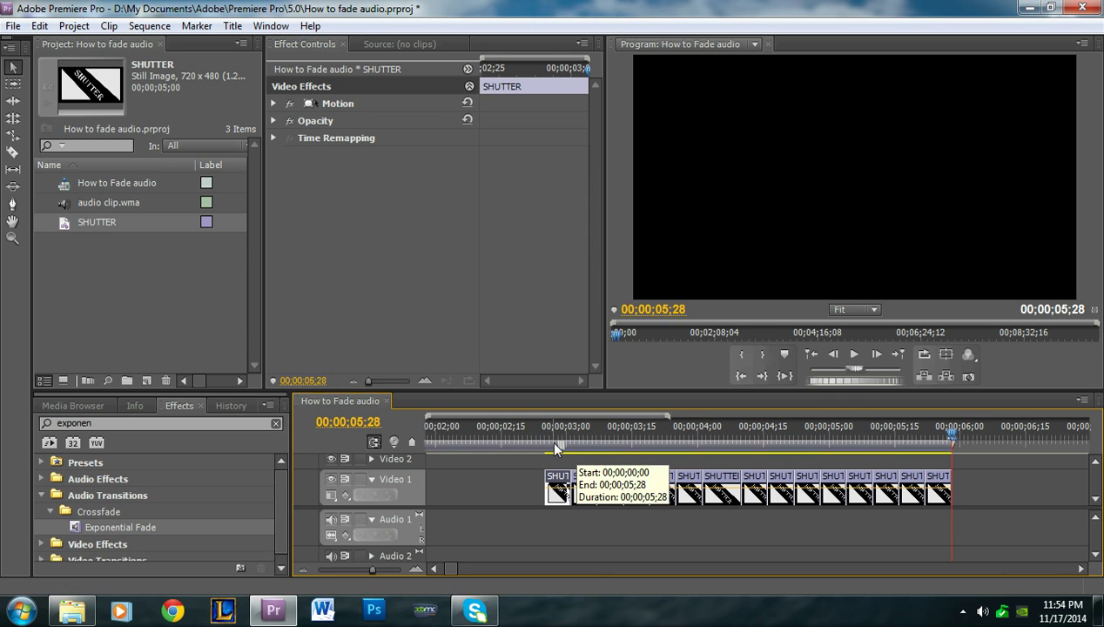
- Delete every other piece in the later stretch, leaving eight SHUTTER pieces separated by gaps
click(13, 68)
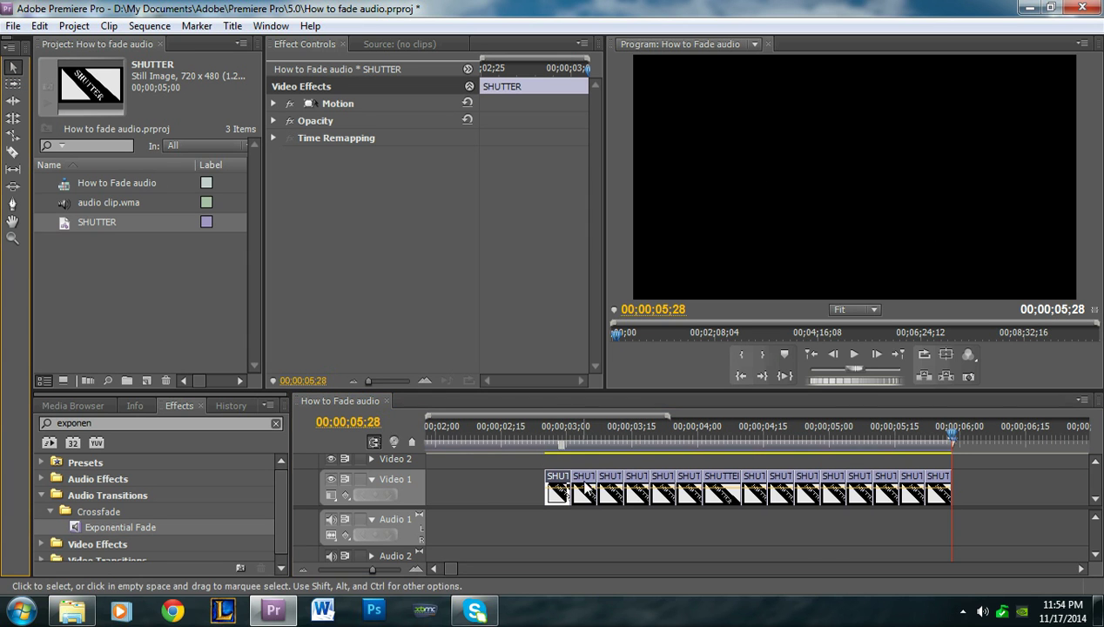
click(583, 490)
key(Delete)
click(636, 490)
key(Delete)
click(692, 492)
key(Delete)
click(754, 490)
key(Delete)
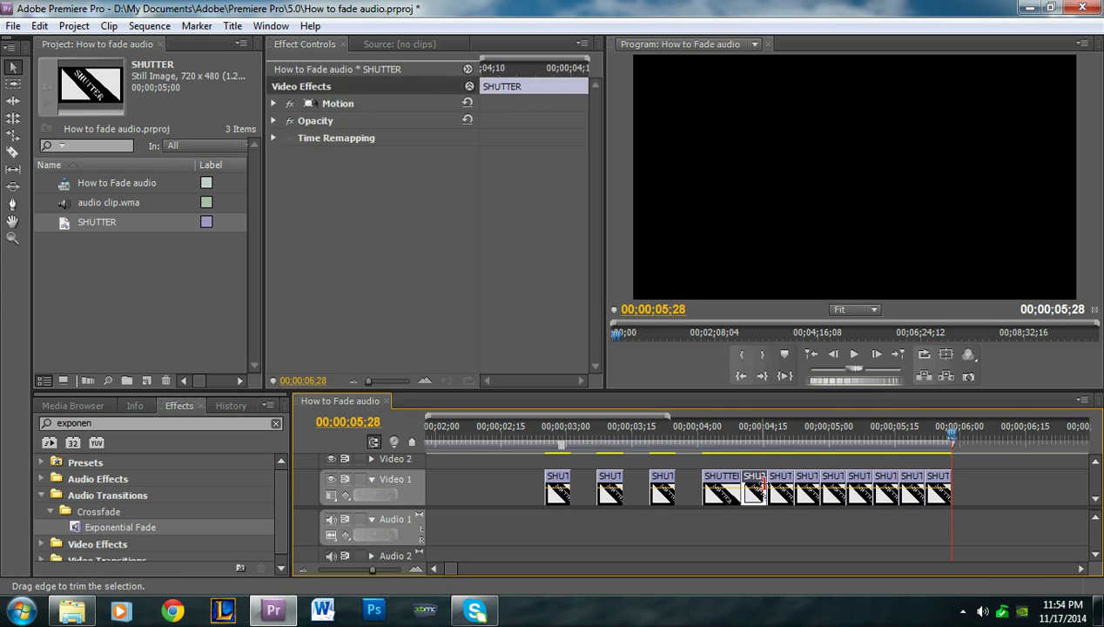
click(808, 490)
key(Delete)
click(855, 486)
key(Delete)
click(910, 486)
key(Delete)
drag(372, 570, 357, 568)
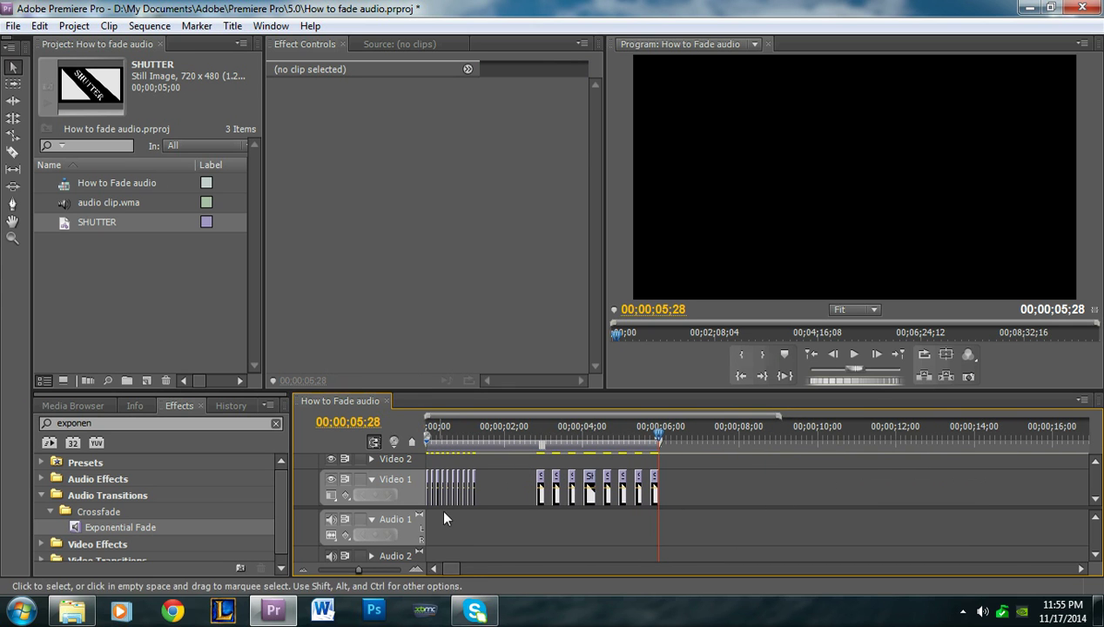
drag(473, 436, 402, 436)
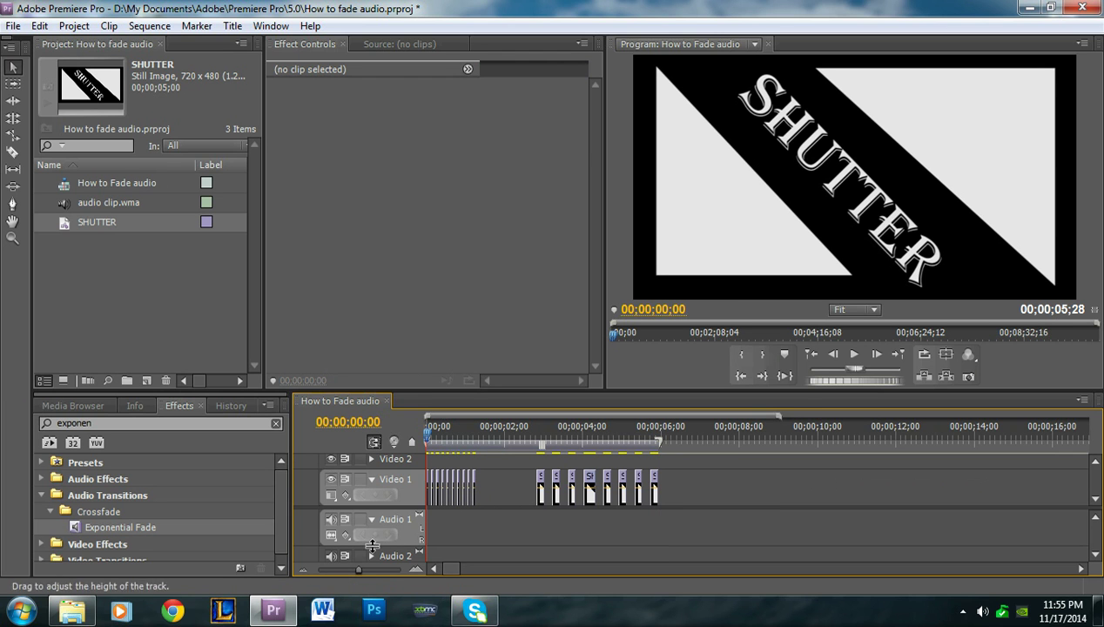
drag(361, 566, 367, 567)
click(852, 355)
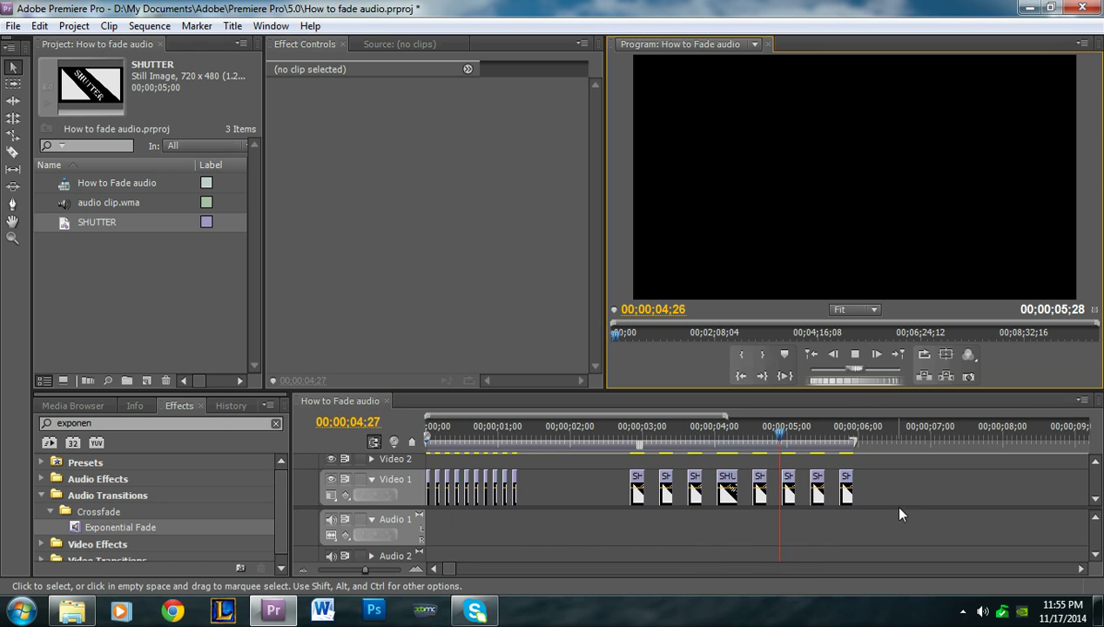
drag(890, 440, 427, 436)
click(856, 355)
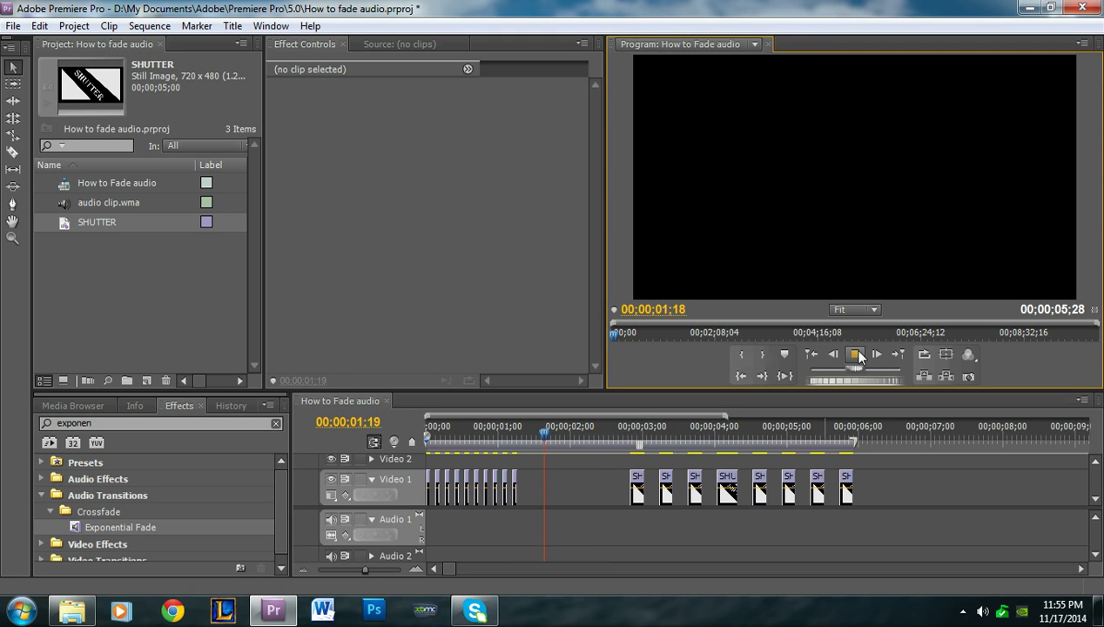
drag(533, 433, 202, 438)
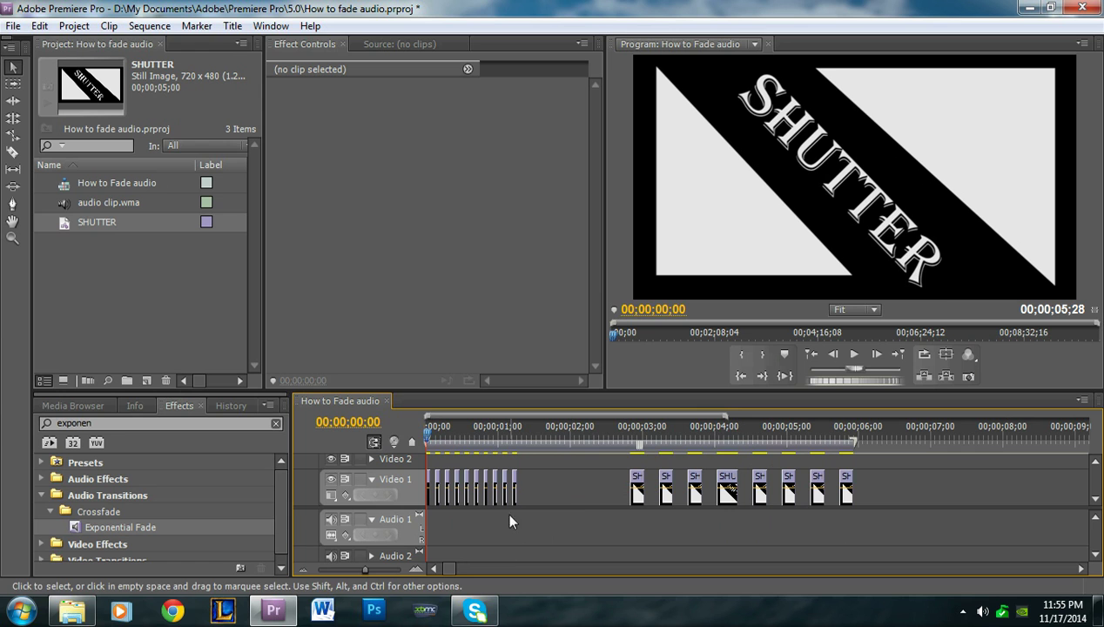